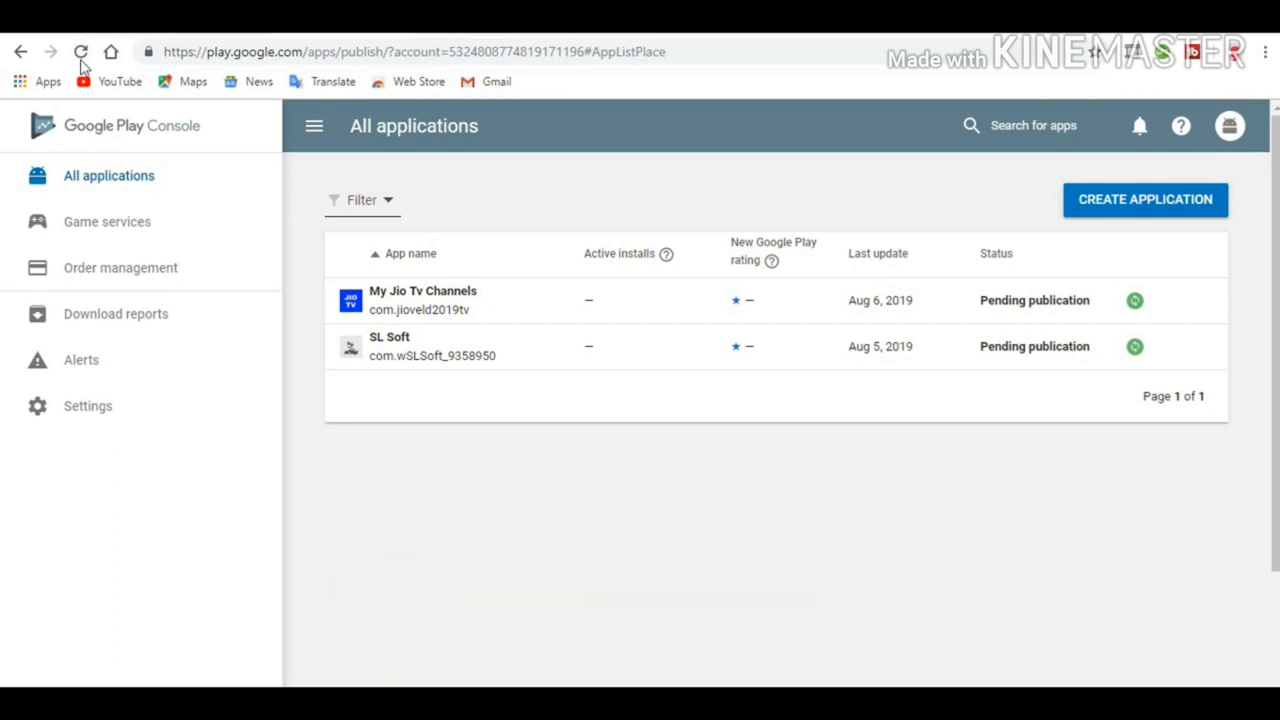
Reload the Play Console, view the Game services page, and return to the list of all applications.
click(80, 52)
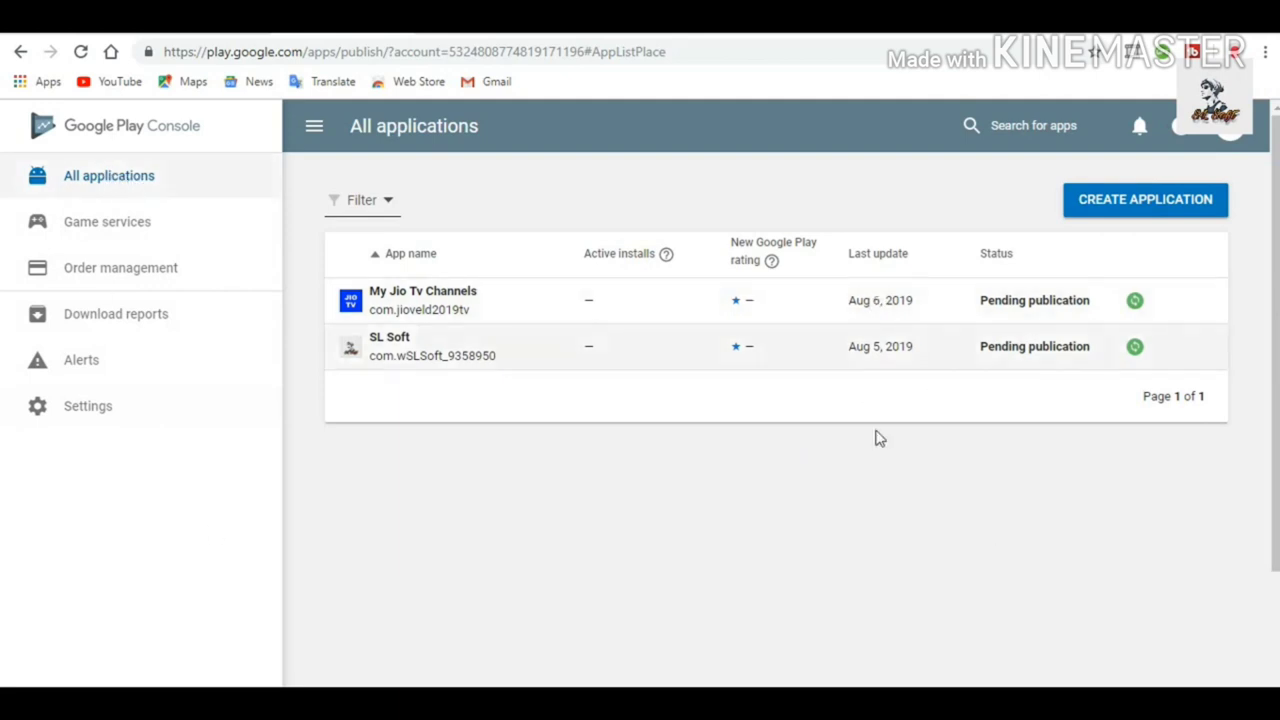
click(117, 226)
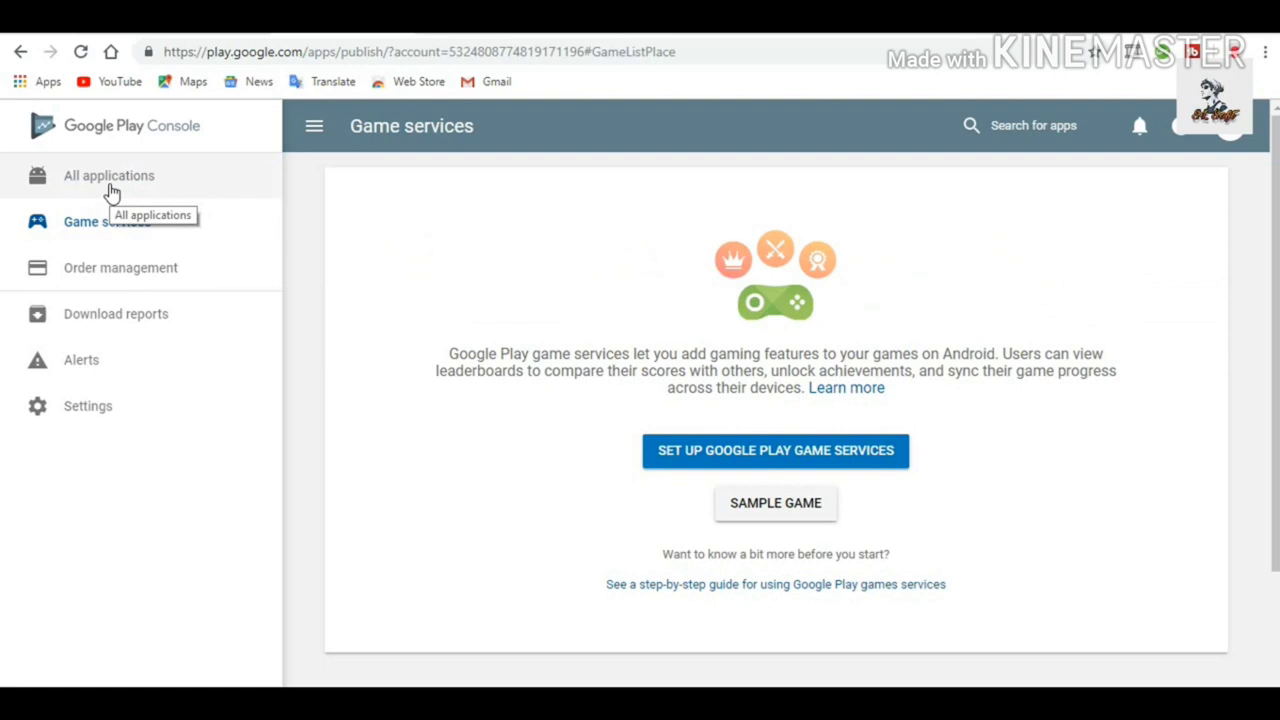
click(112, 190)
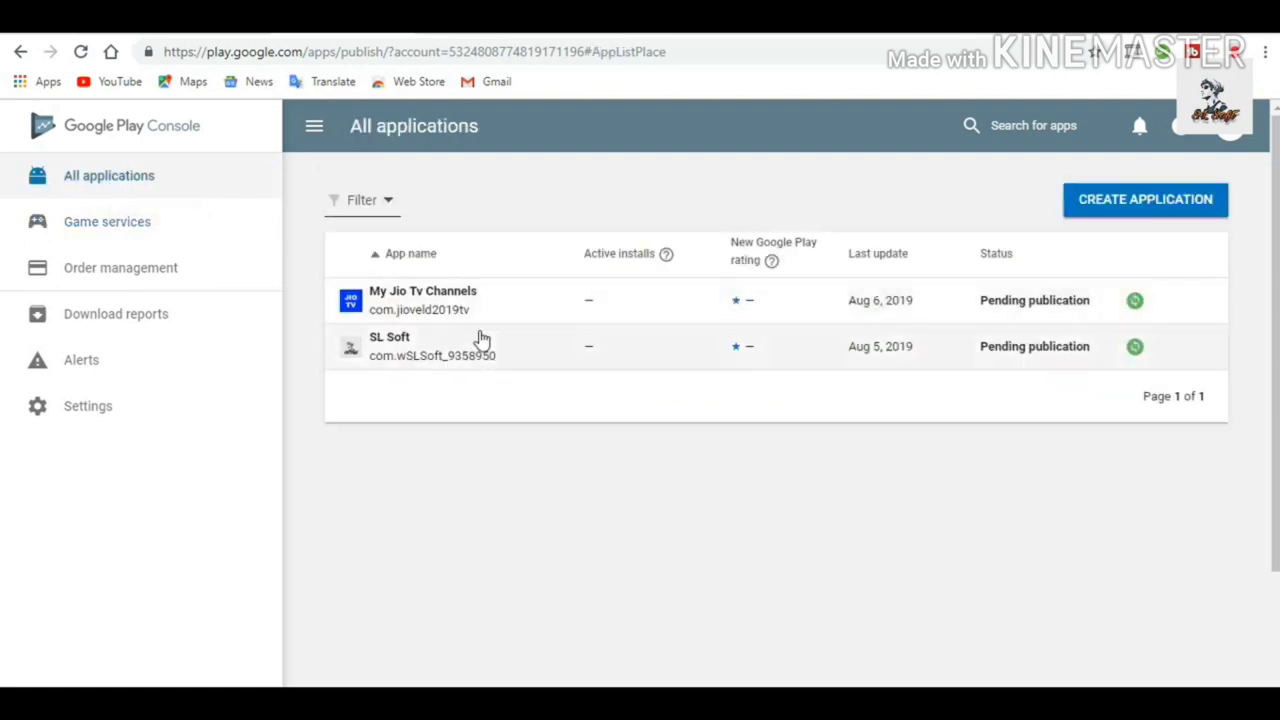
Open the SL Soft app and examine its dashboard's KPI, release, audience growth, ratings and app size sections, dismissing the browser notification.
click(458, 362)
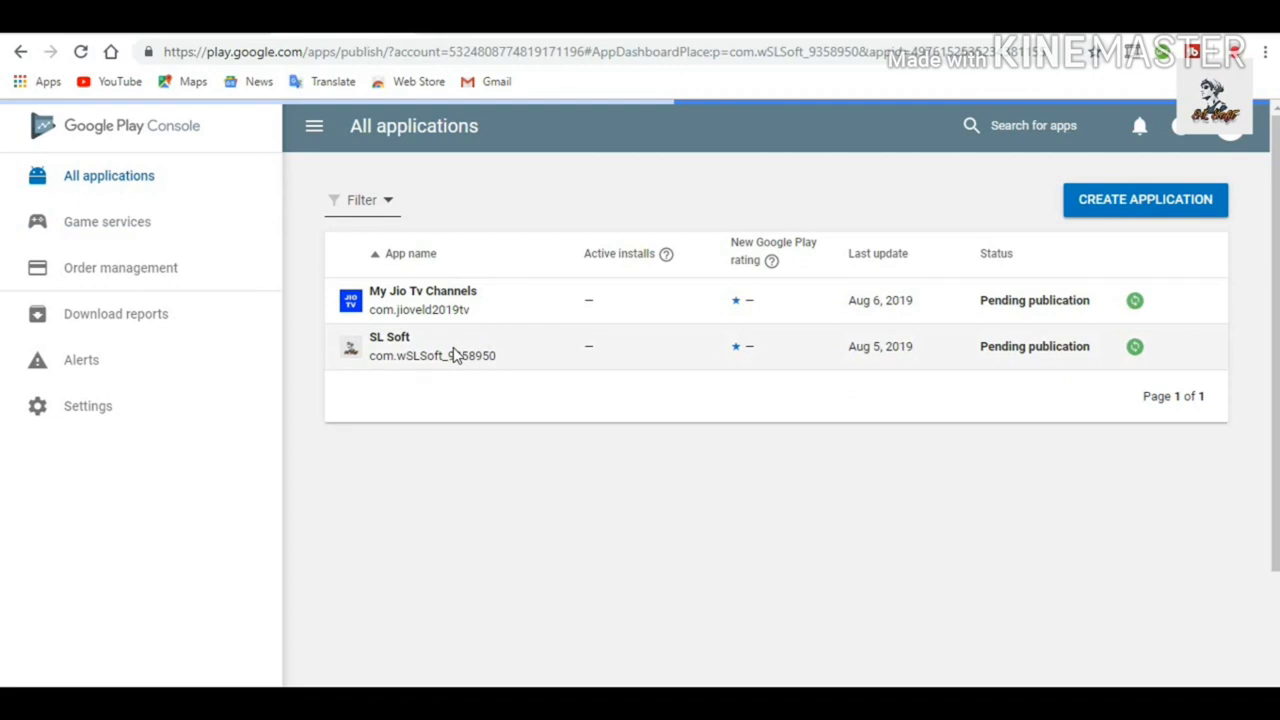
scroll(503, 365, down, 5)
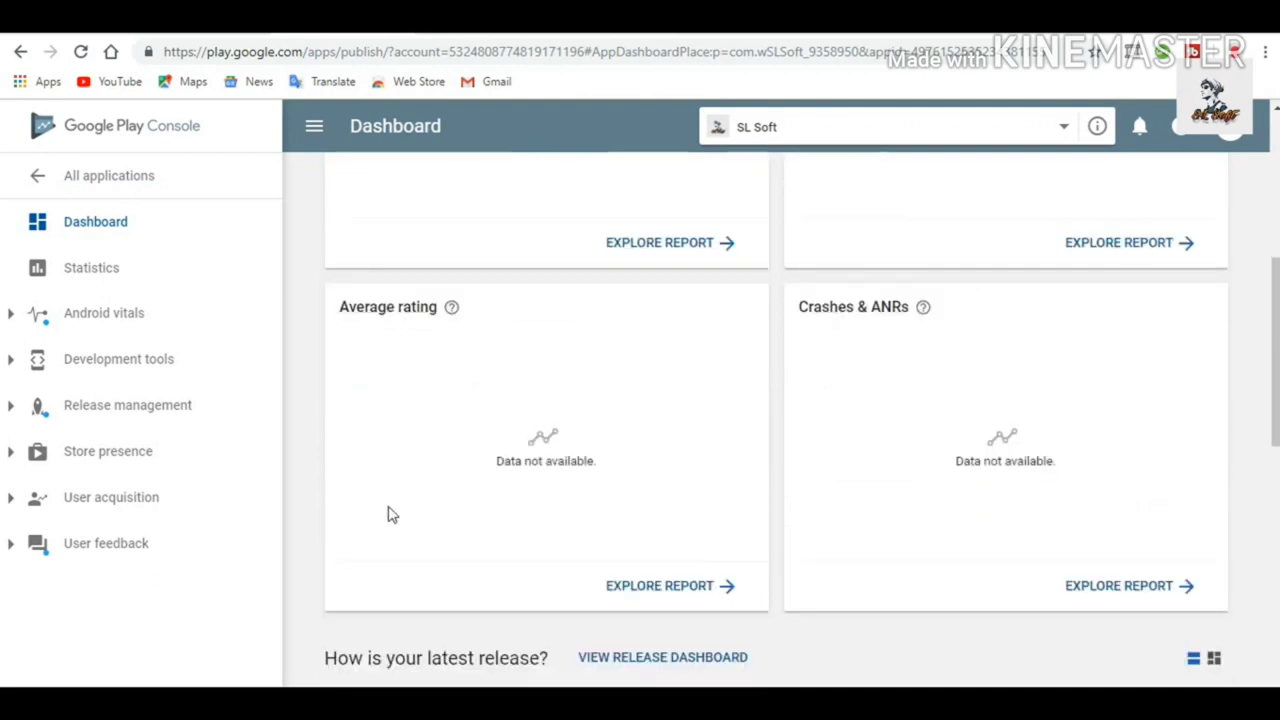
scroll(451, 514, down, 2)
scroll(451, 514, up, 2)
scroll(451, 513, up, 2)
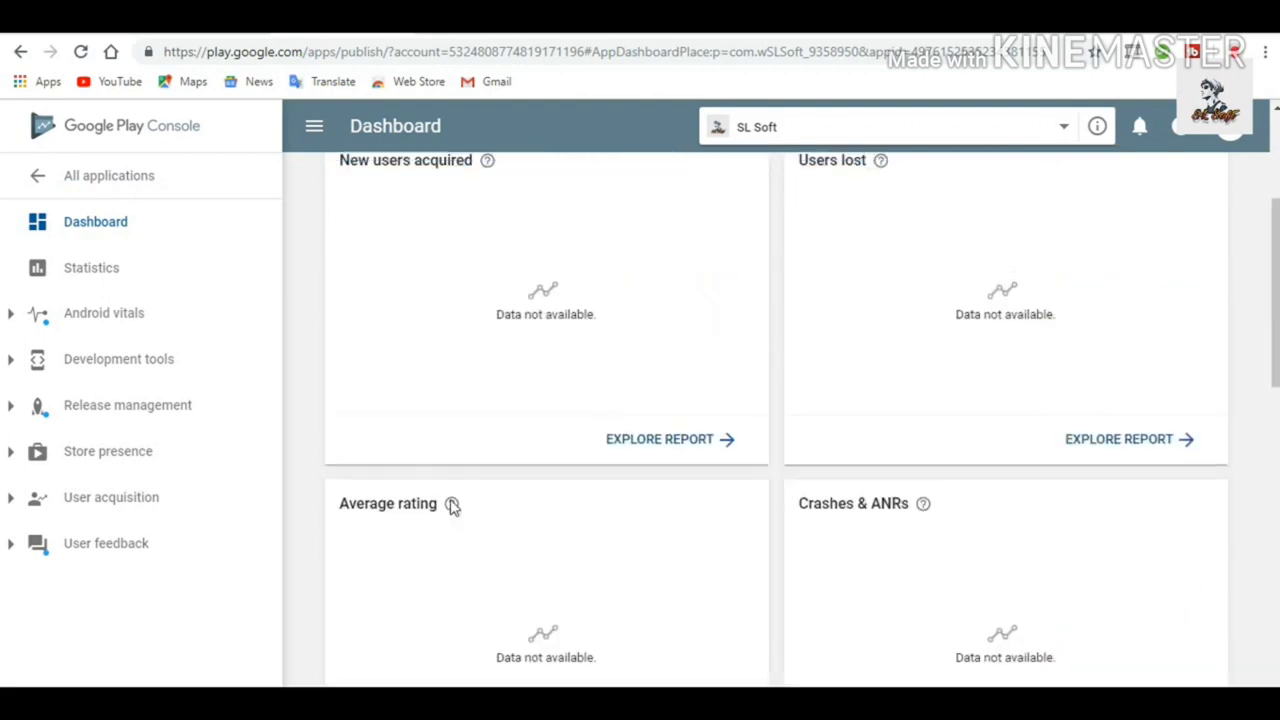
scroll(623, 346, up, 3)
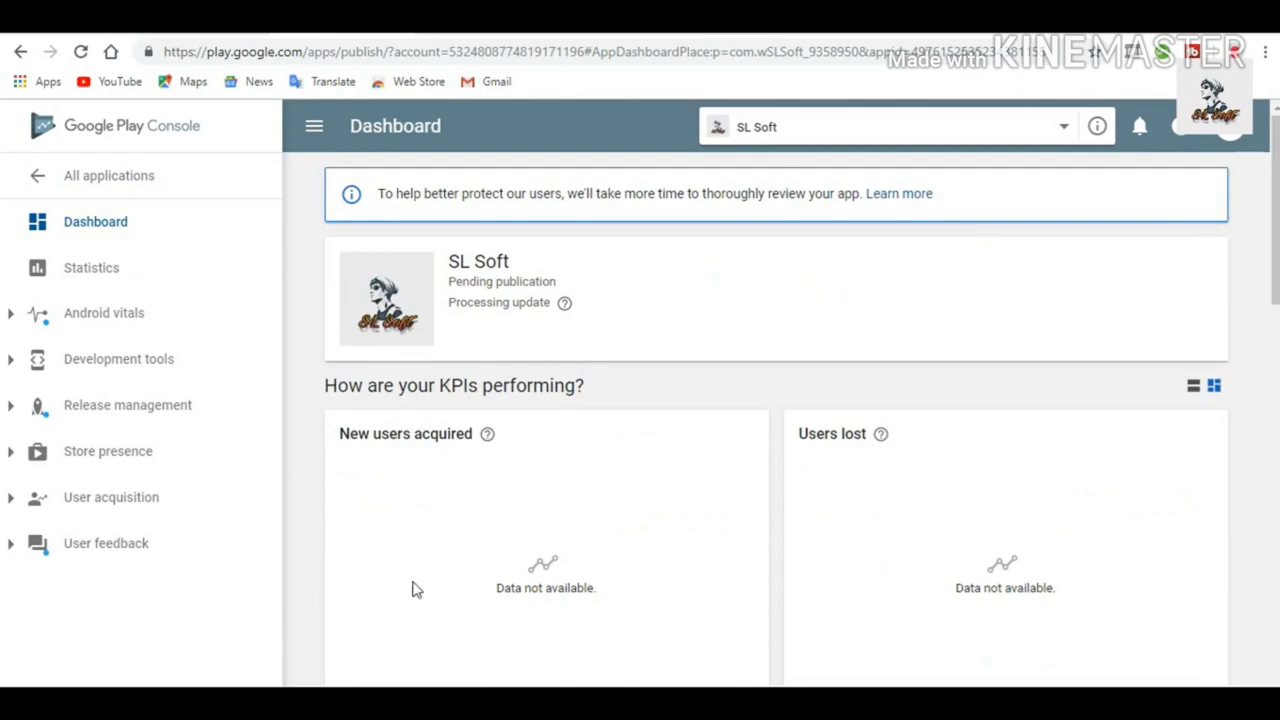
scroll(771, 523, down, 5)
scroll(674, 546, down, 3)
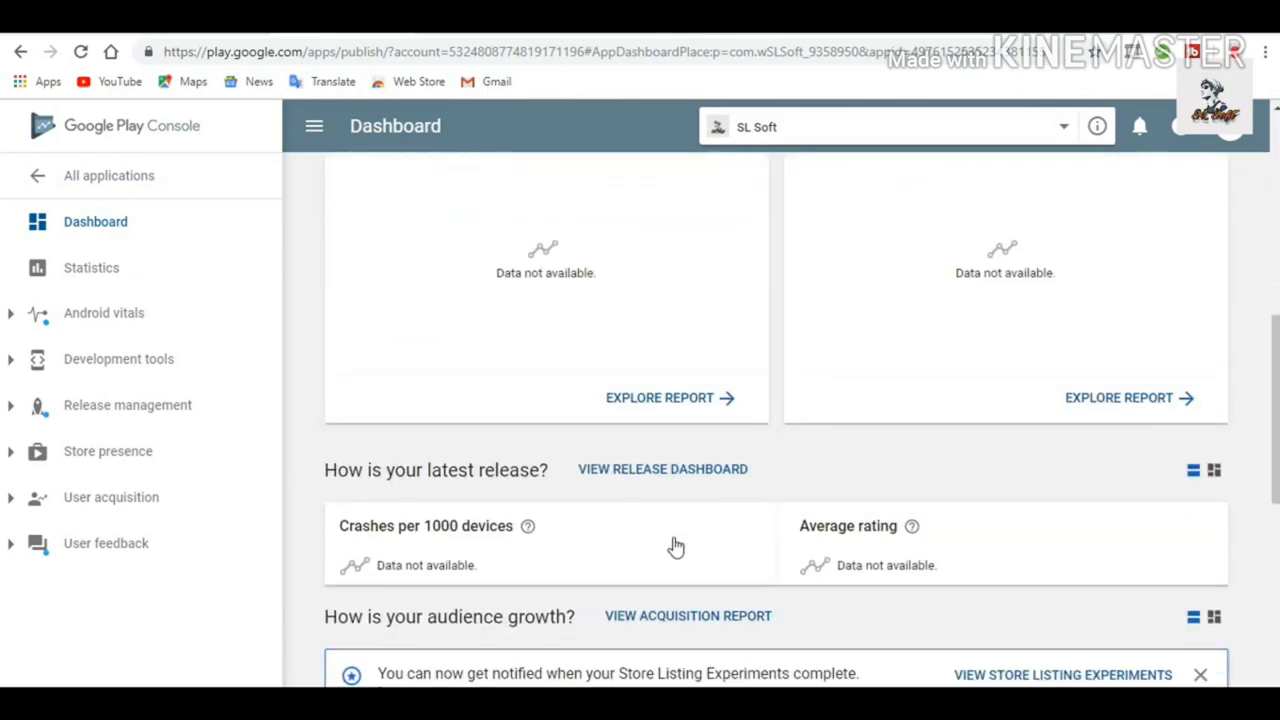
scroll(660, 555, up, 1)
scroll(657, 558, down, 2)
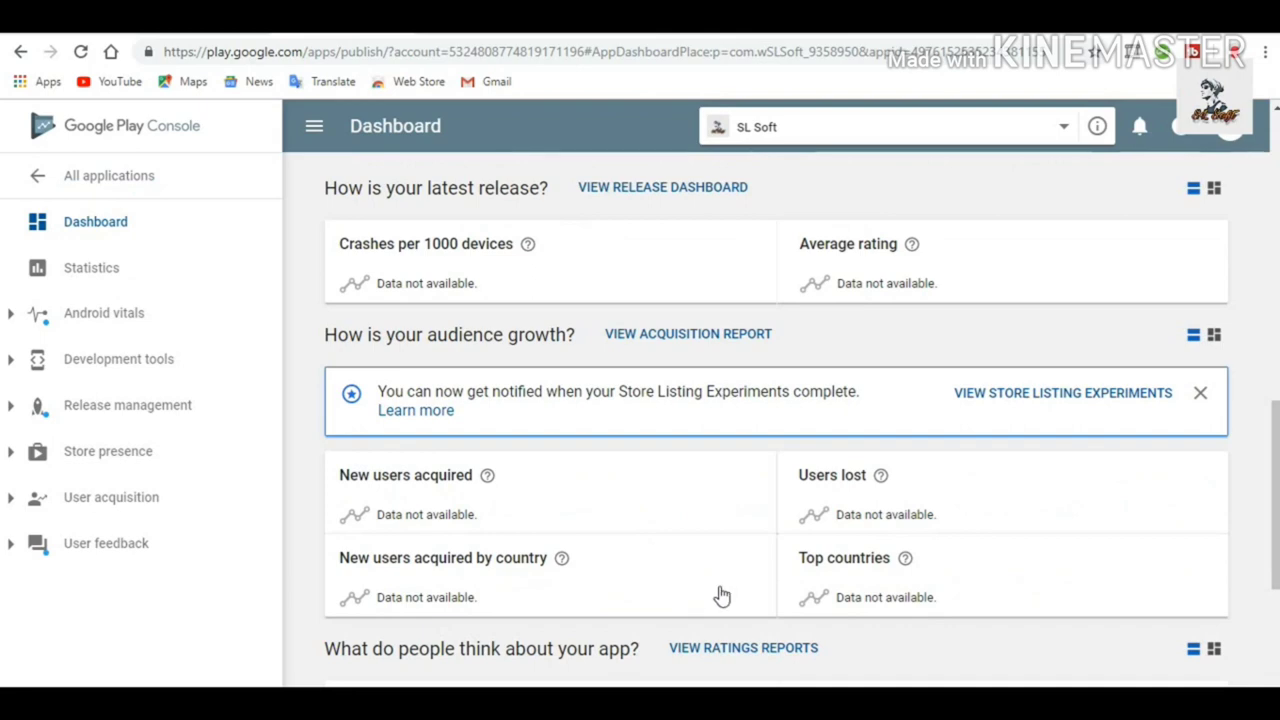
scroll(718, 500, down, 3)
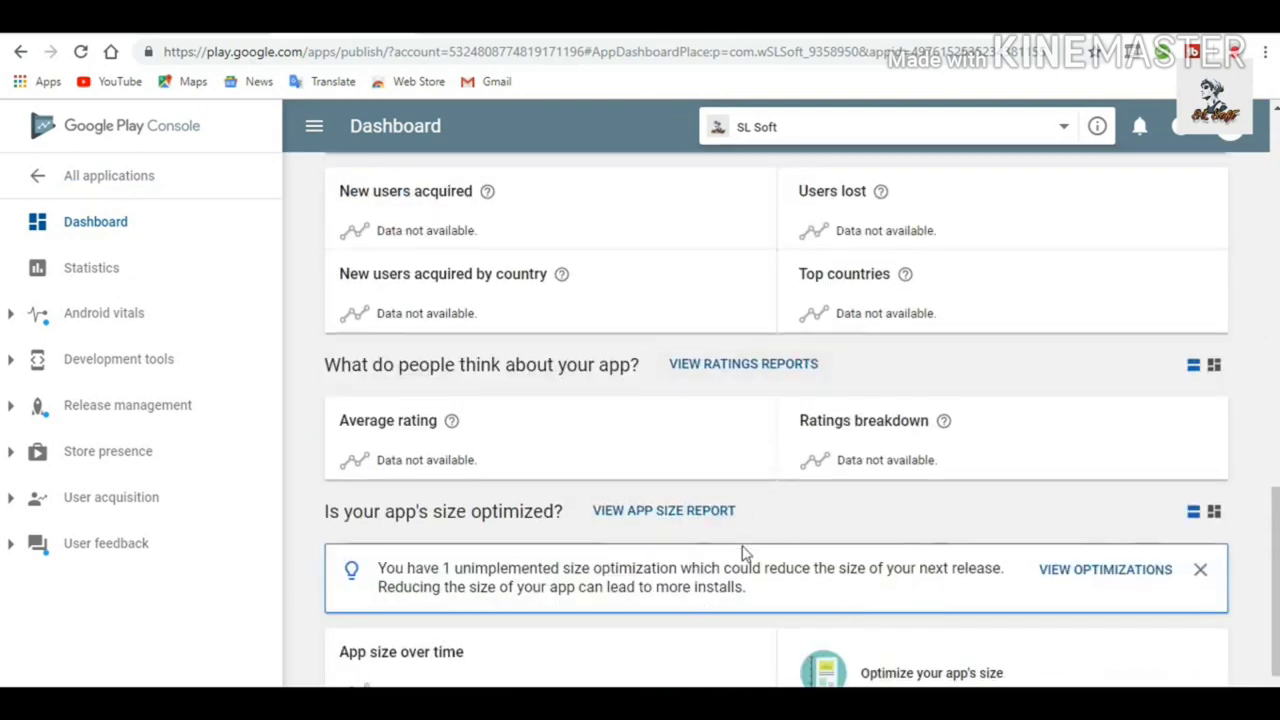
scroll(720, 560, down, 1)
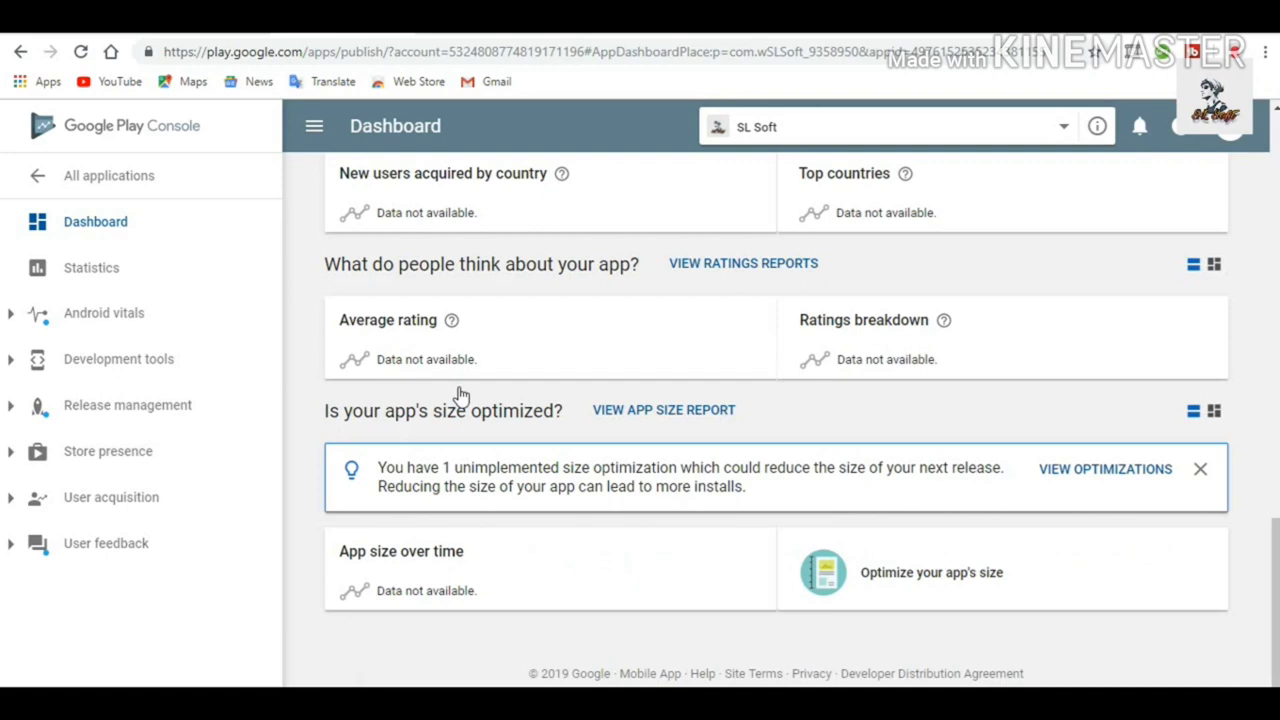
scroll(480, 430, up, 8)
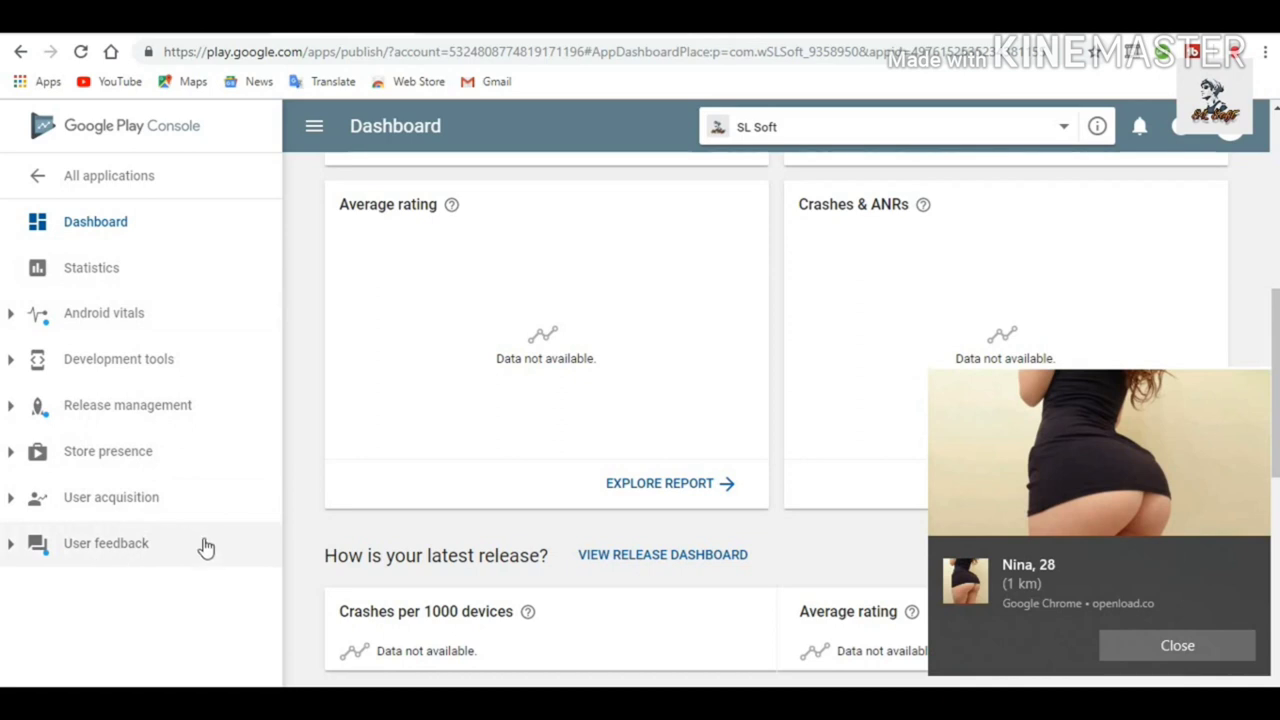
click(1178, 660)
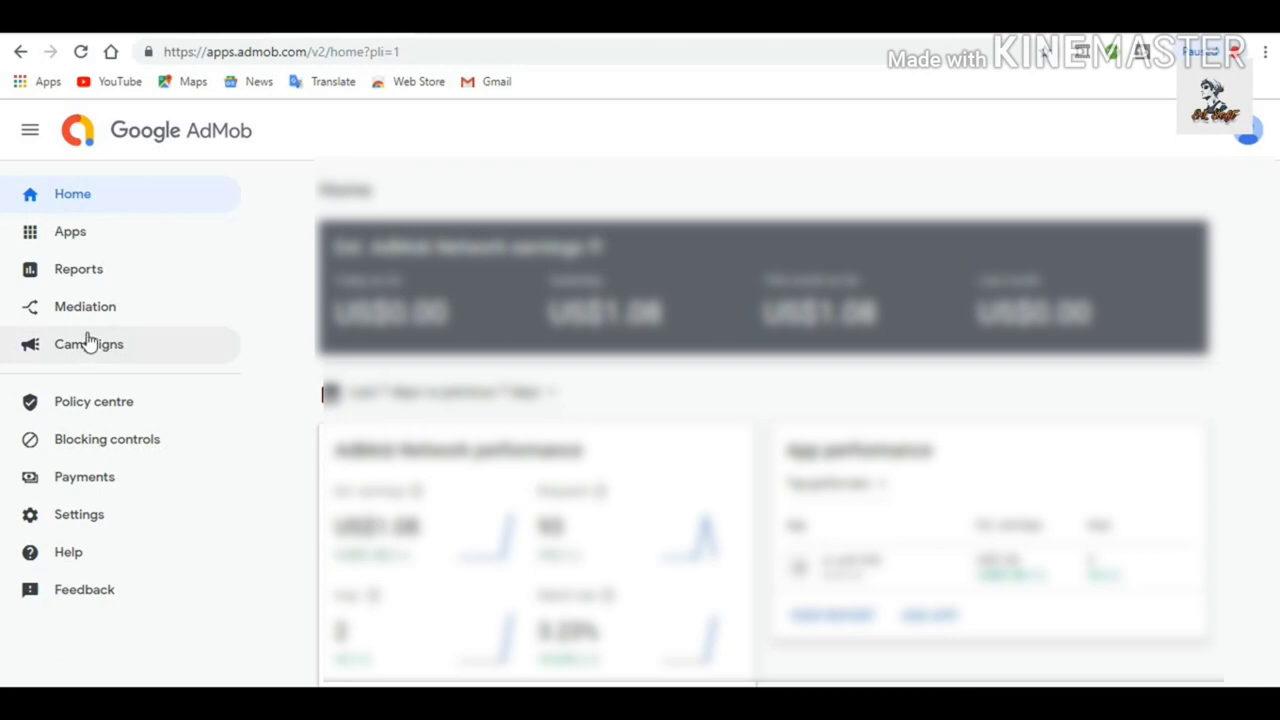
In Google AdMob, view the list of registered apps and return to the home overview.
click(88, 232)
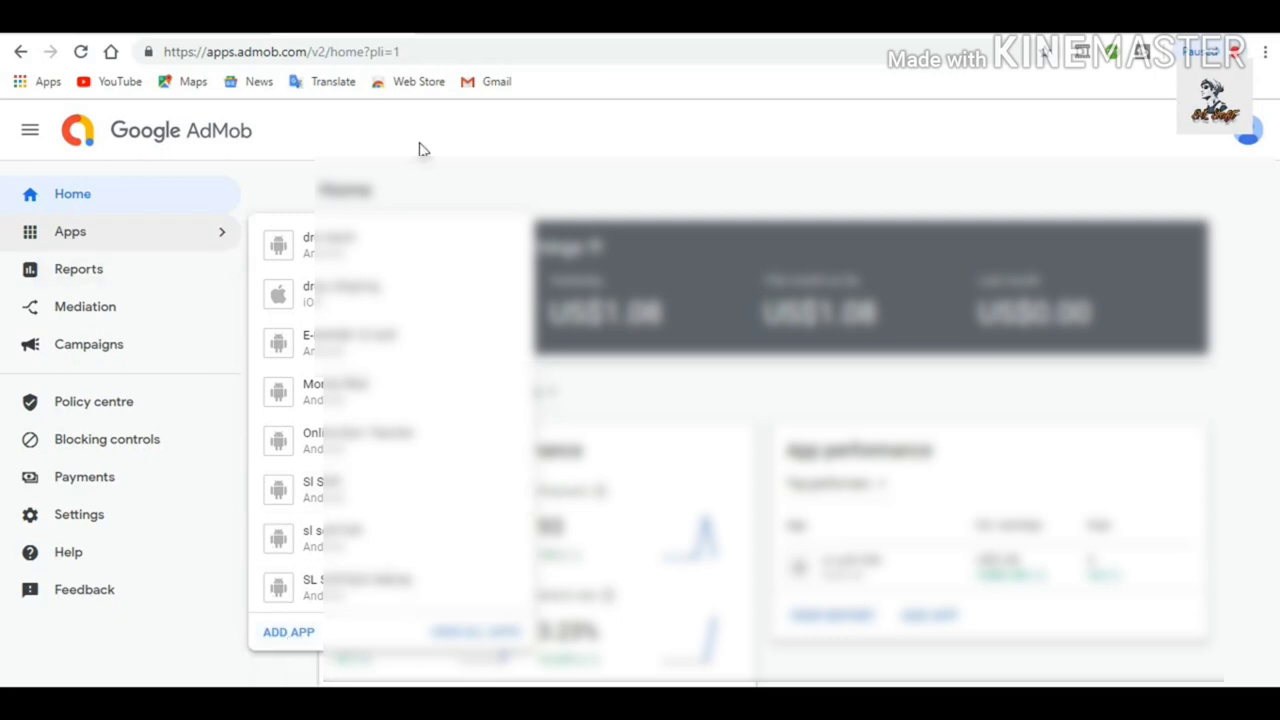
click(416, 178)
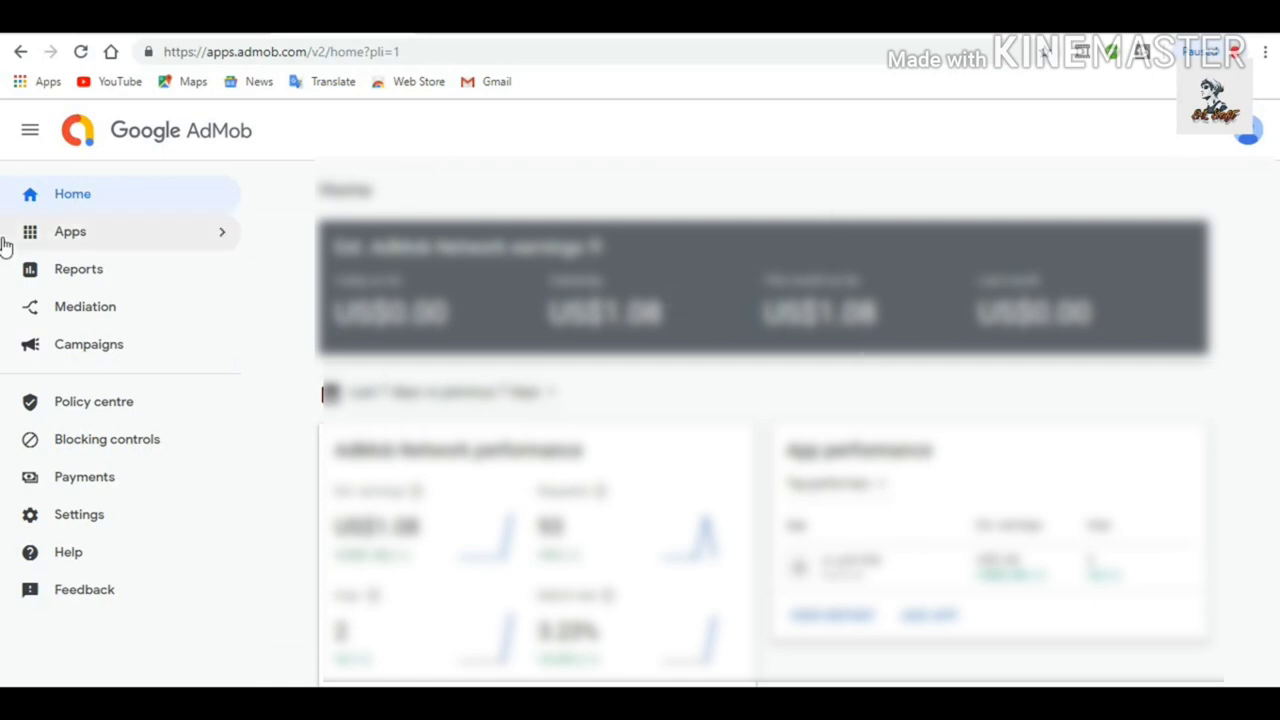
click(68, 198)
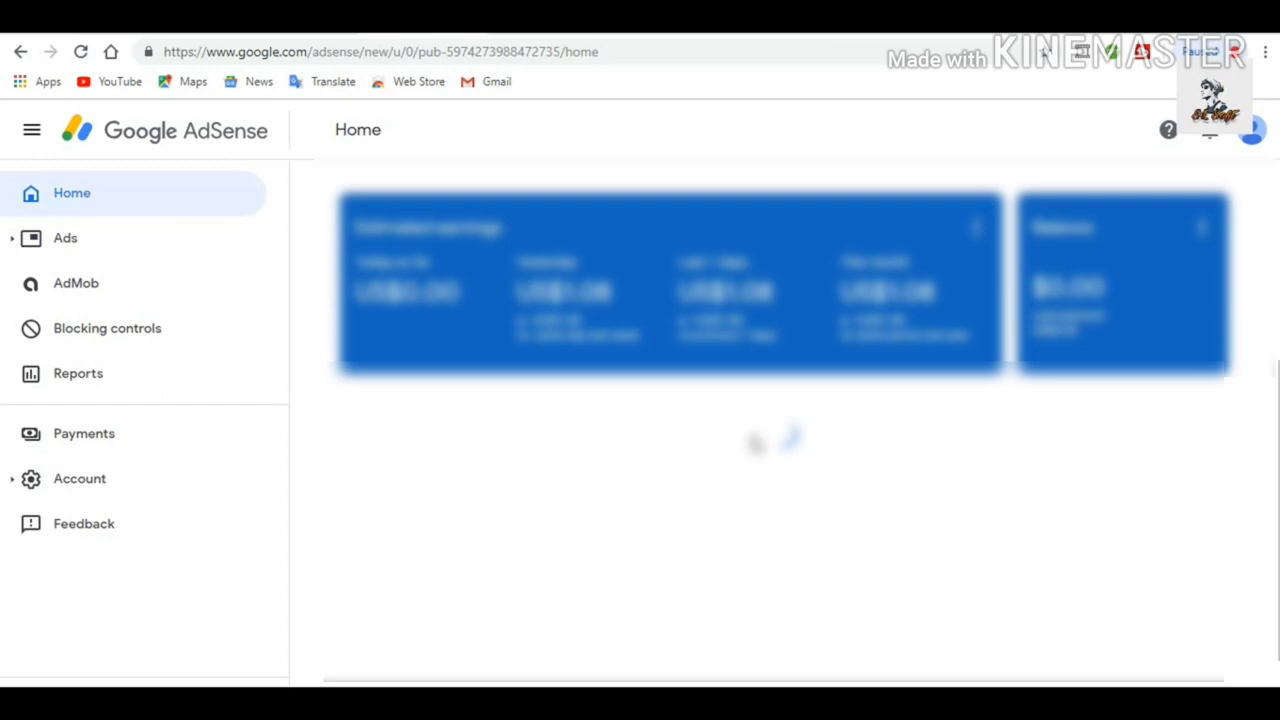
In Google AdSense, examine the home page's estimated earnings, performance, ad units and countries cards.
scroll(755, 443, down, 2)
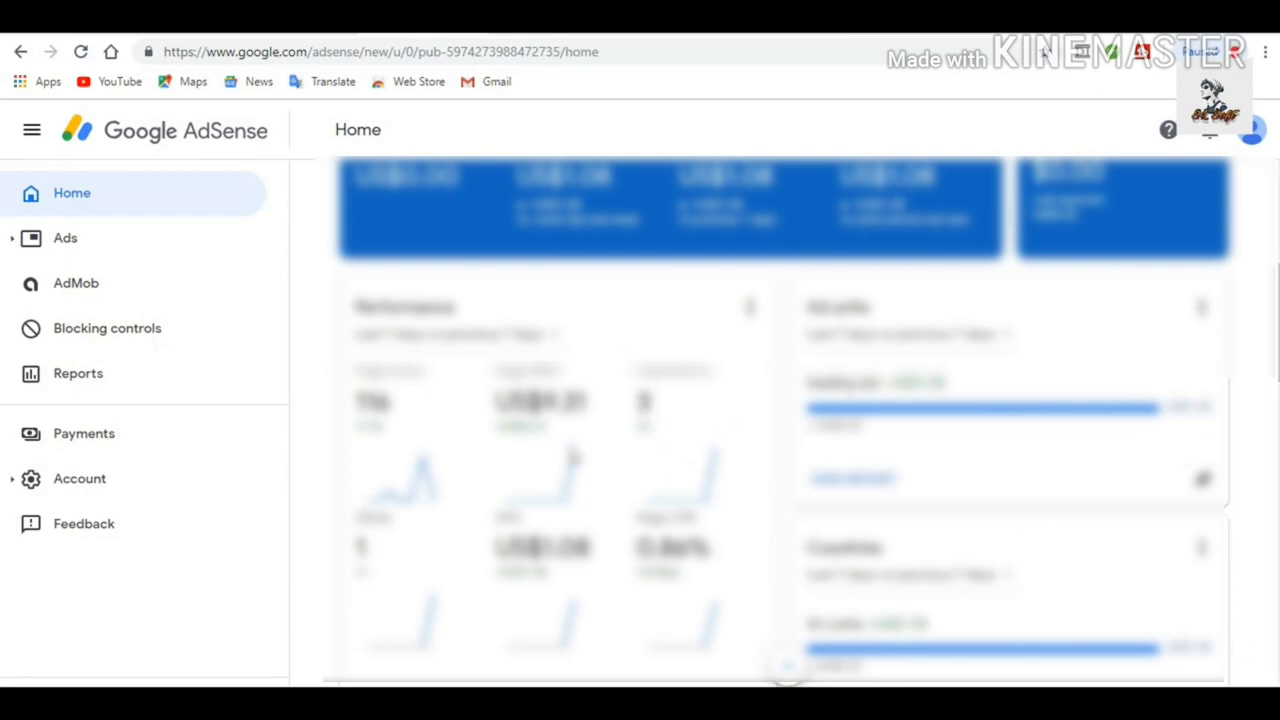
scroll(404, 458, up, 1)
scroll(785, 420, up, 1)
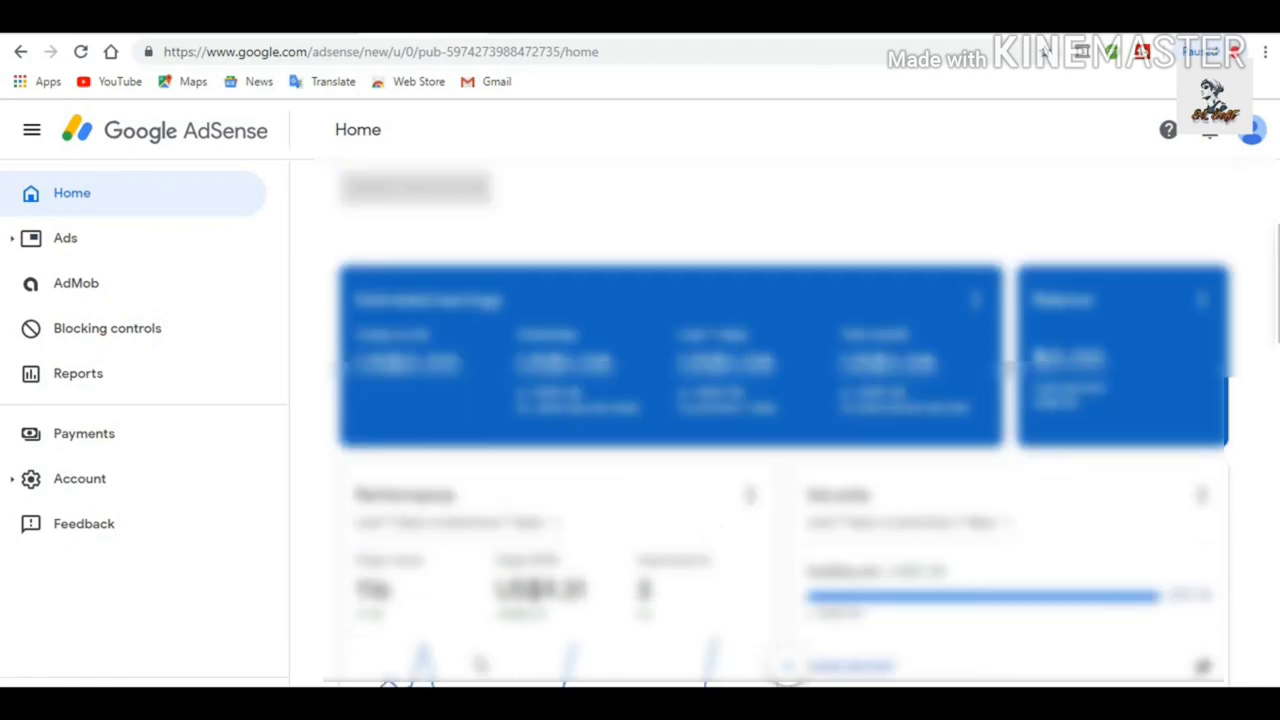
scroll(785, 420, down, 3)
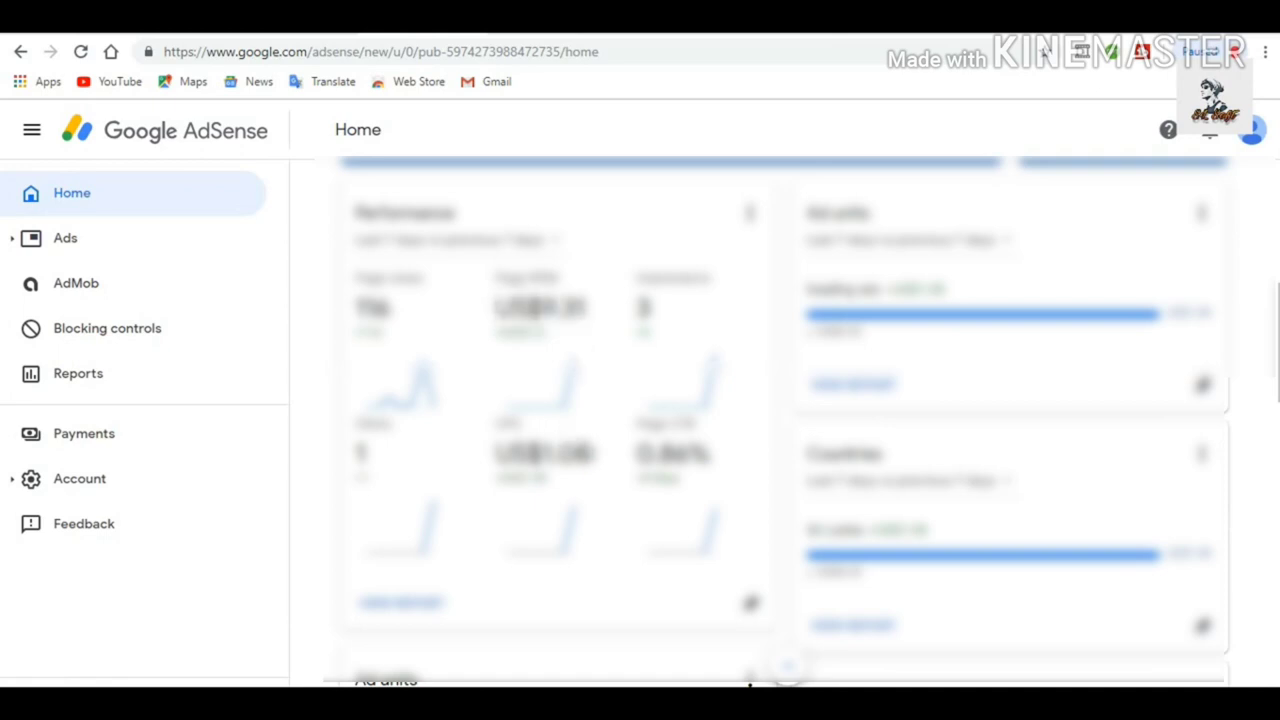
scroll(540, 460, down, 2)
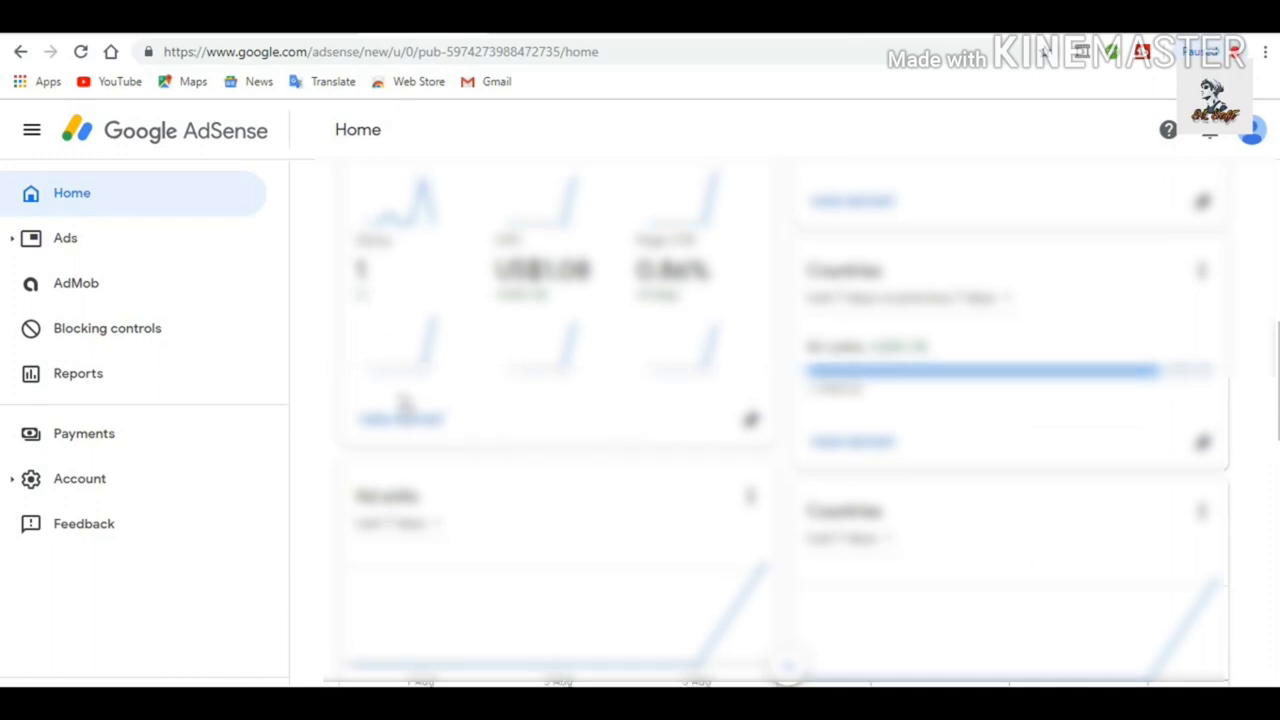
scroll(403, 405, up, 4)
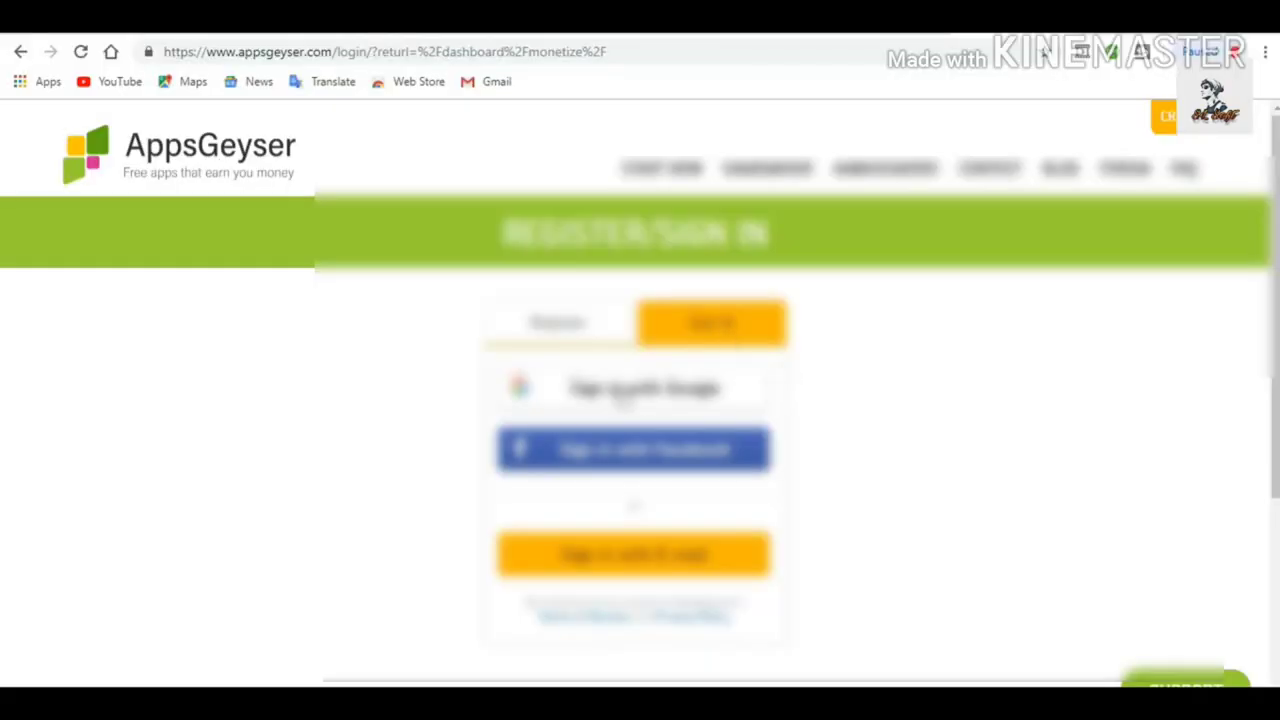
Sign in to AppsGeyser with Google and close the app selection list, keeping the Money Real app selected.
click(622, 396)
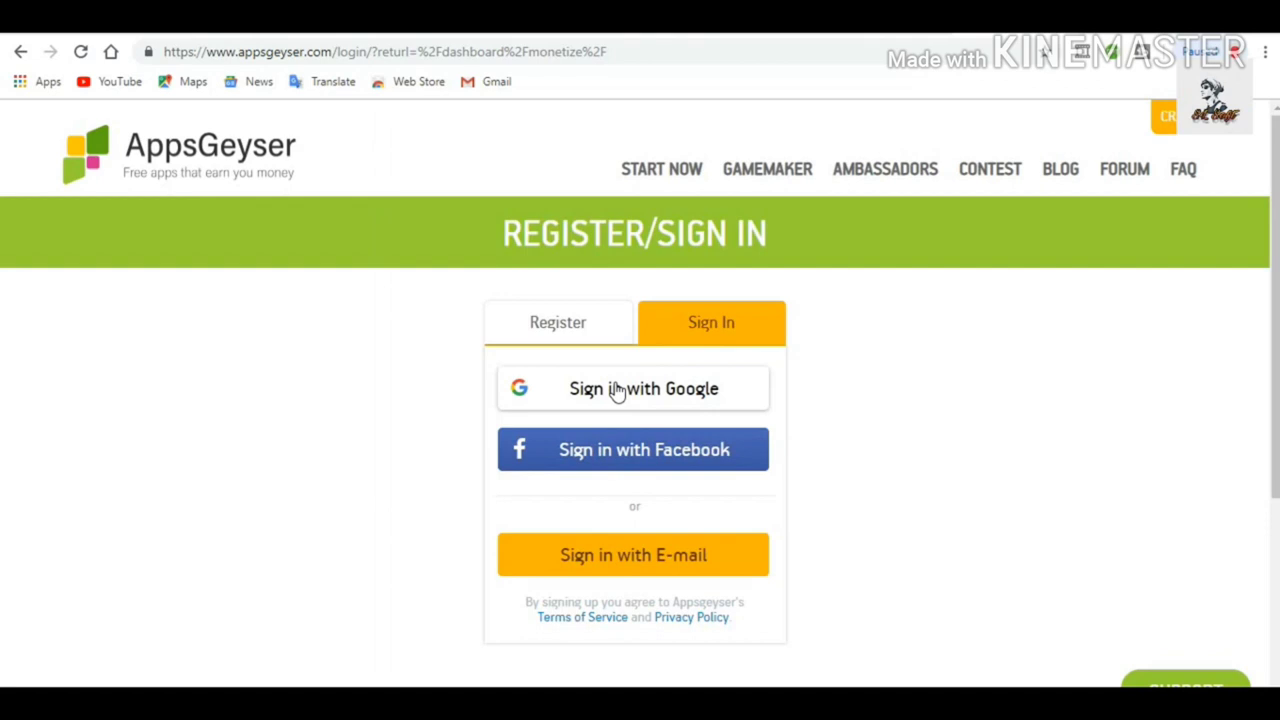
click(617, 392)
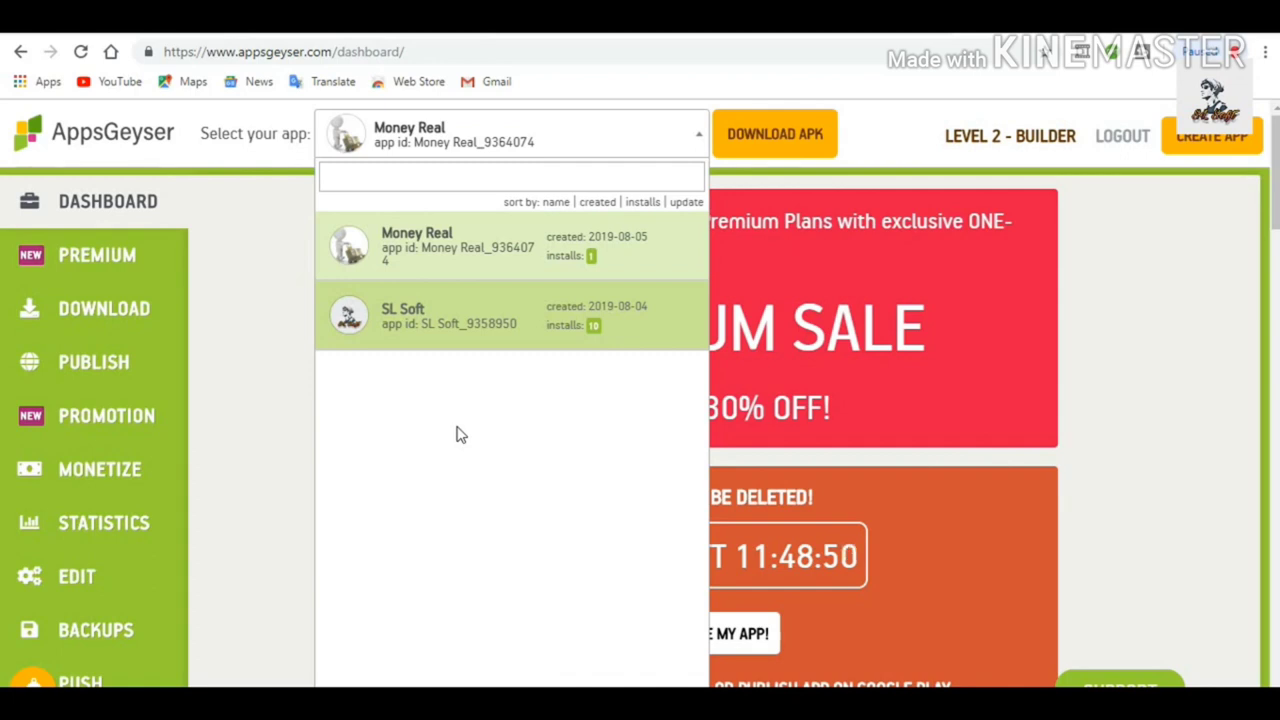
click(784, 586)
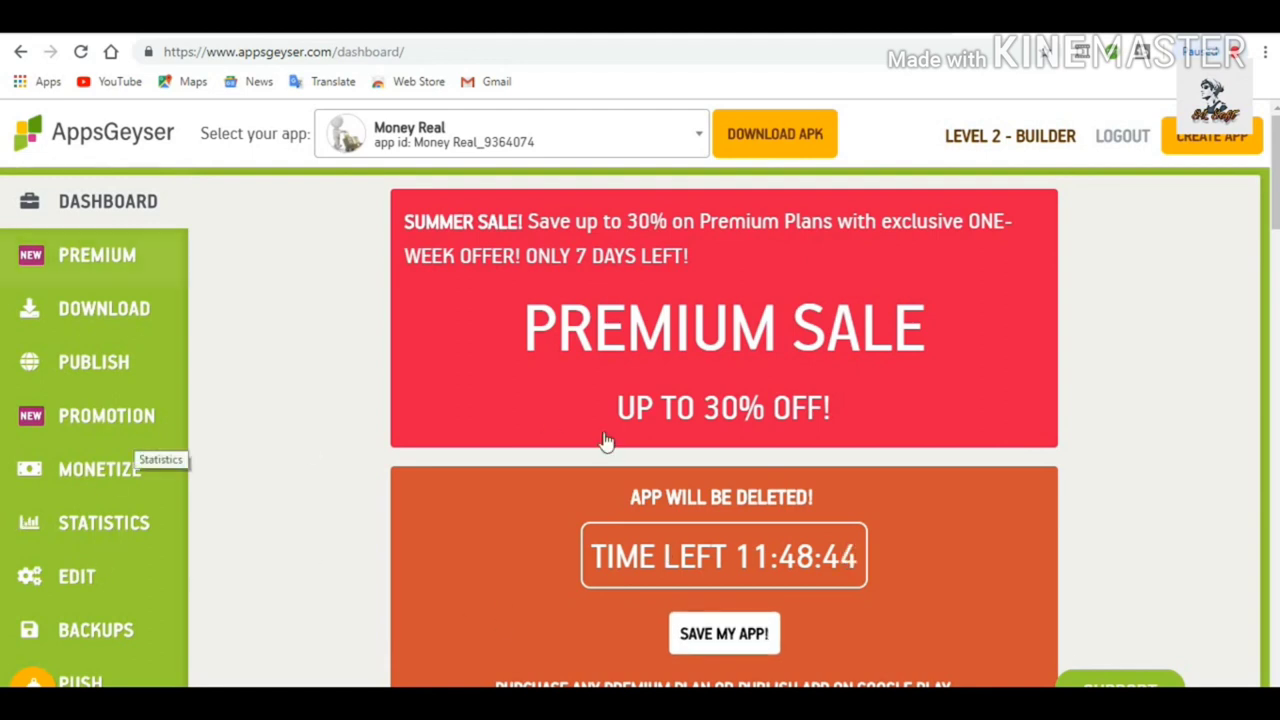
Examine the Money Real dashboard's progress level, required missions and repeatable missions.
scroll(197, 501, down, 1)
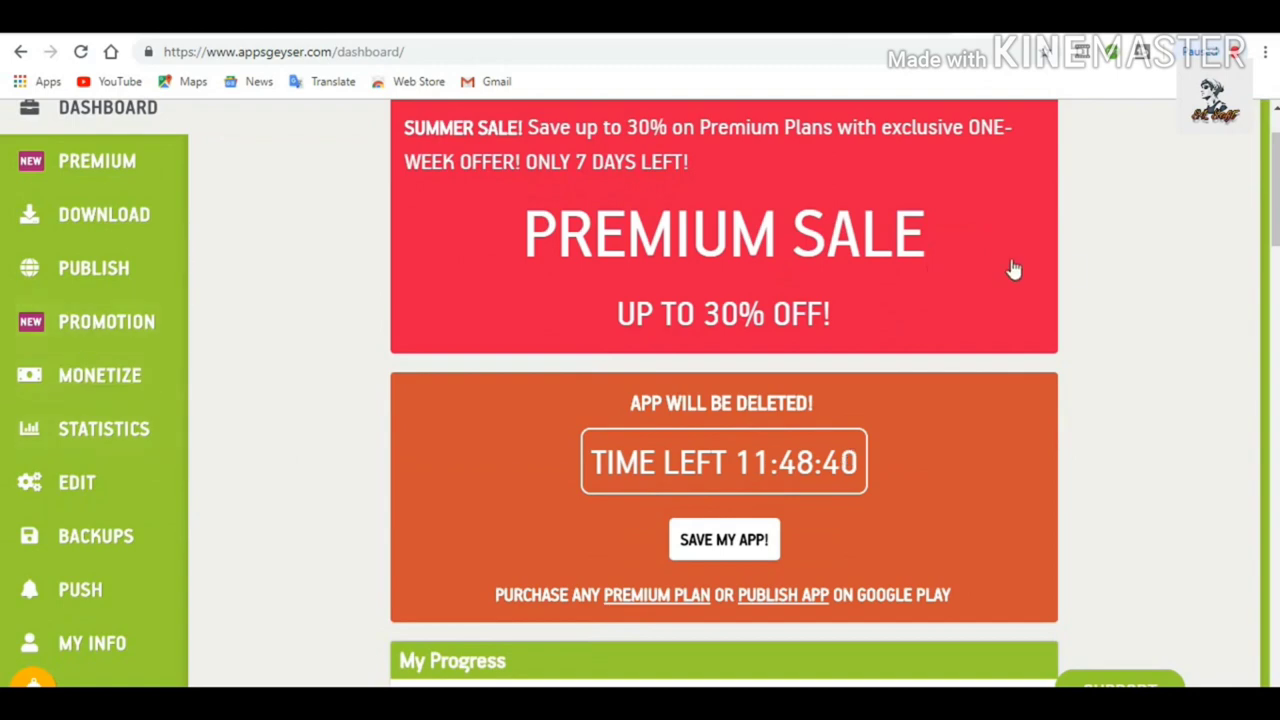
scroll(568, 497, down, 5)
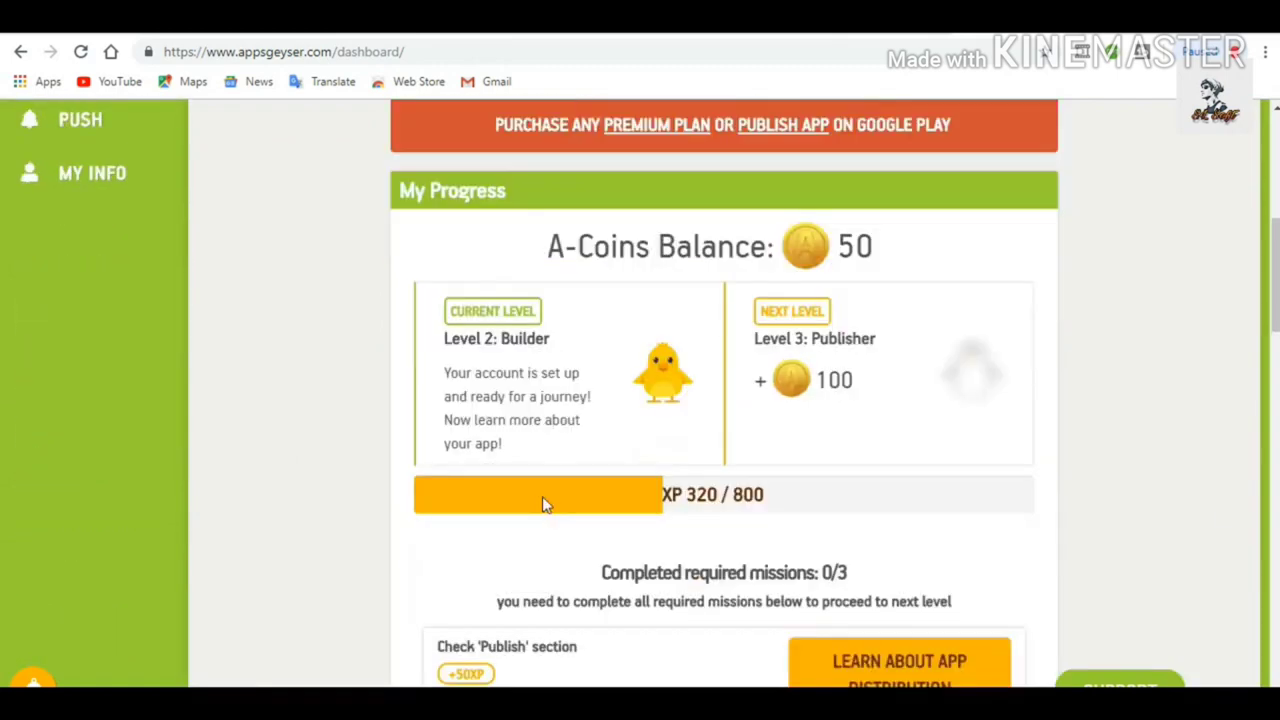
scroll(542, 496, down, 1)
scroll(437, 425, down, 4)
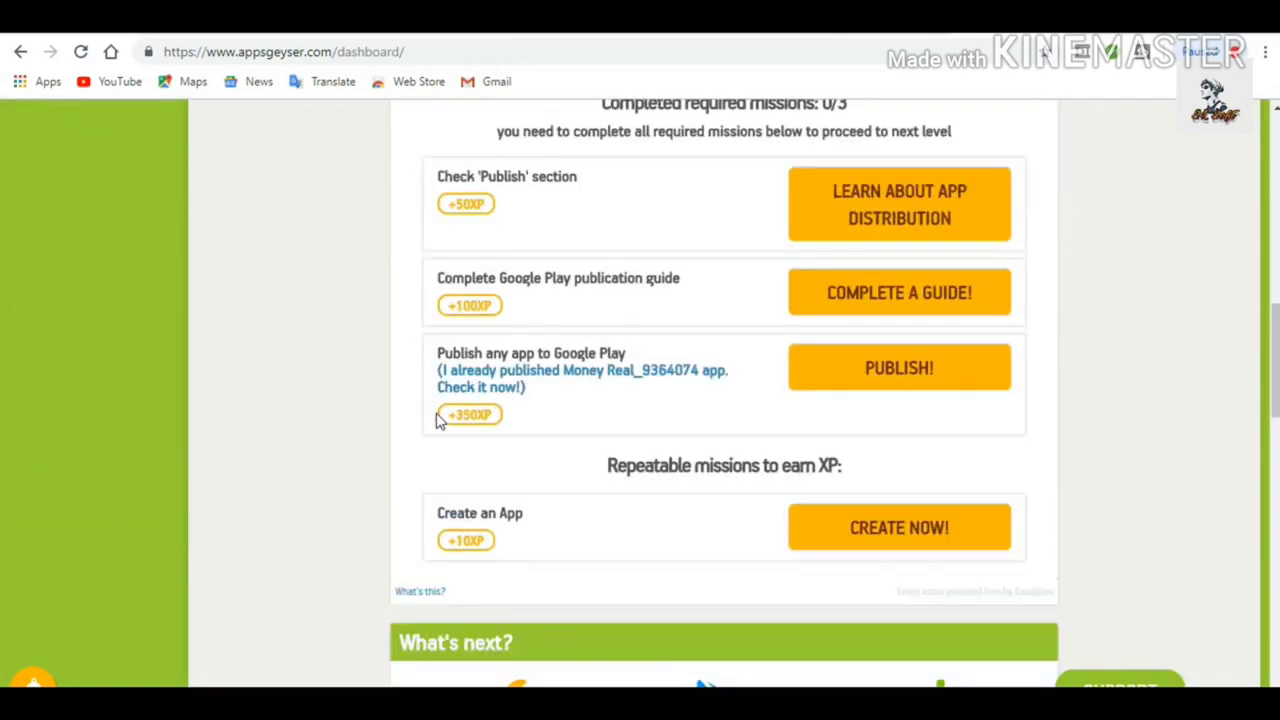
scroll(437, 421, down, 4)
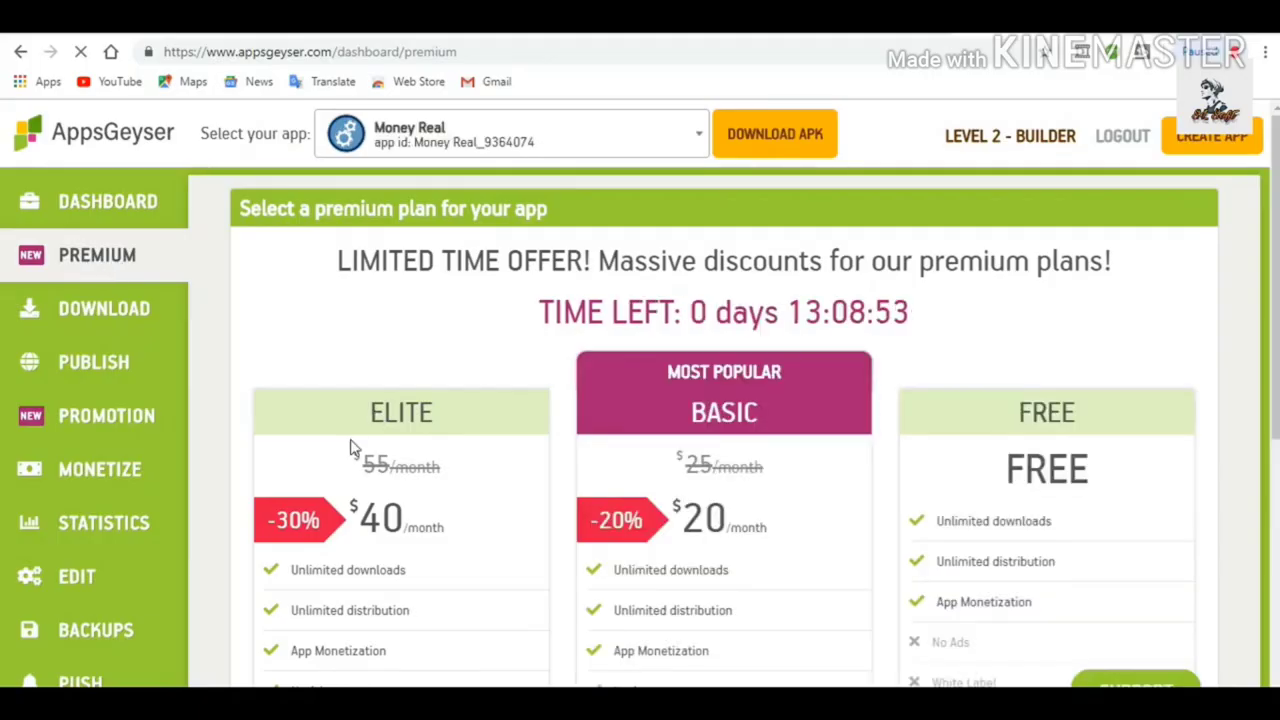
Compare the features and prices of the Elite, Basic and Free premium plans, and open the list of created apps.
scroll(300, 530, down, 1)
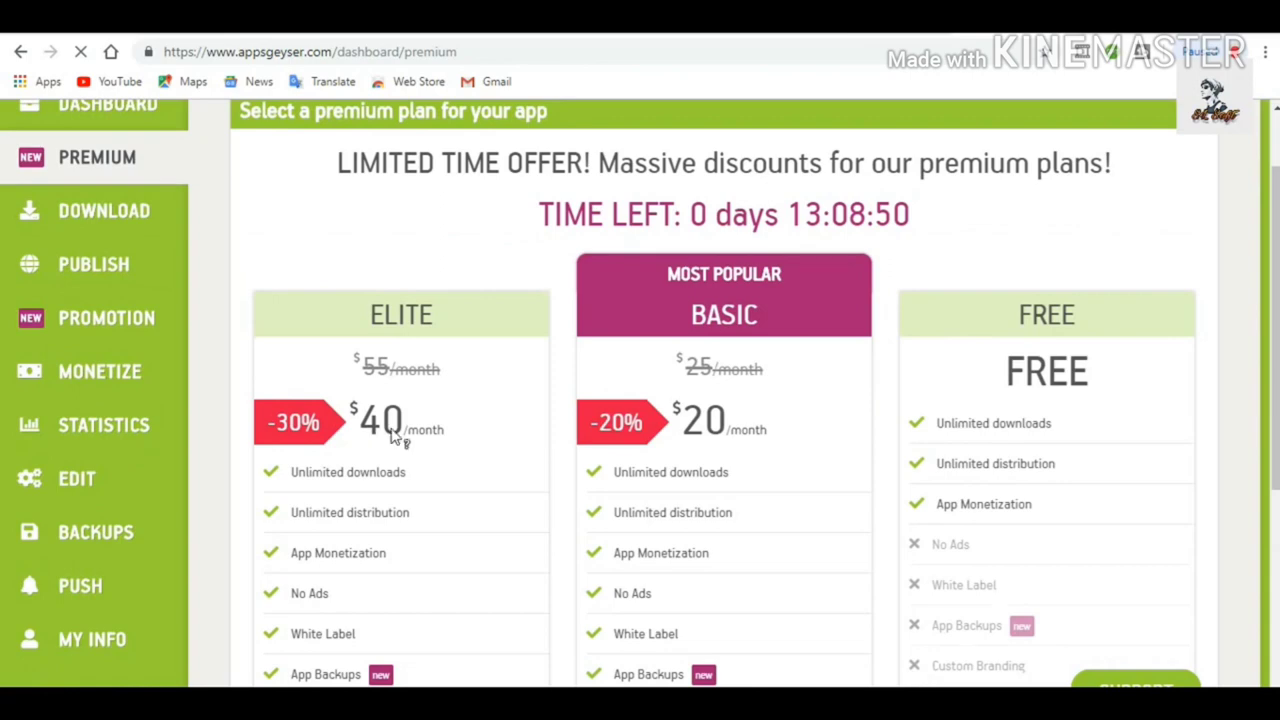
scroll(392, 432, down, 3)
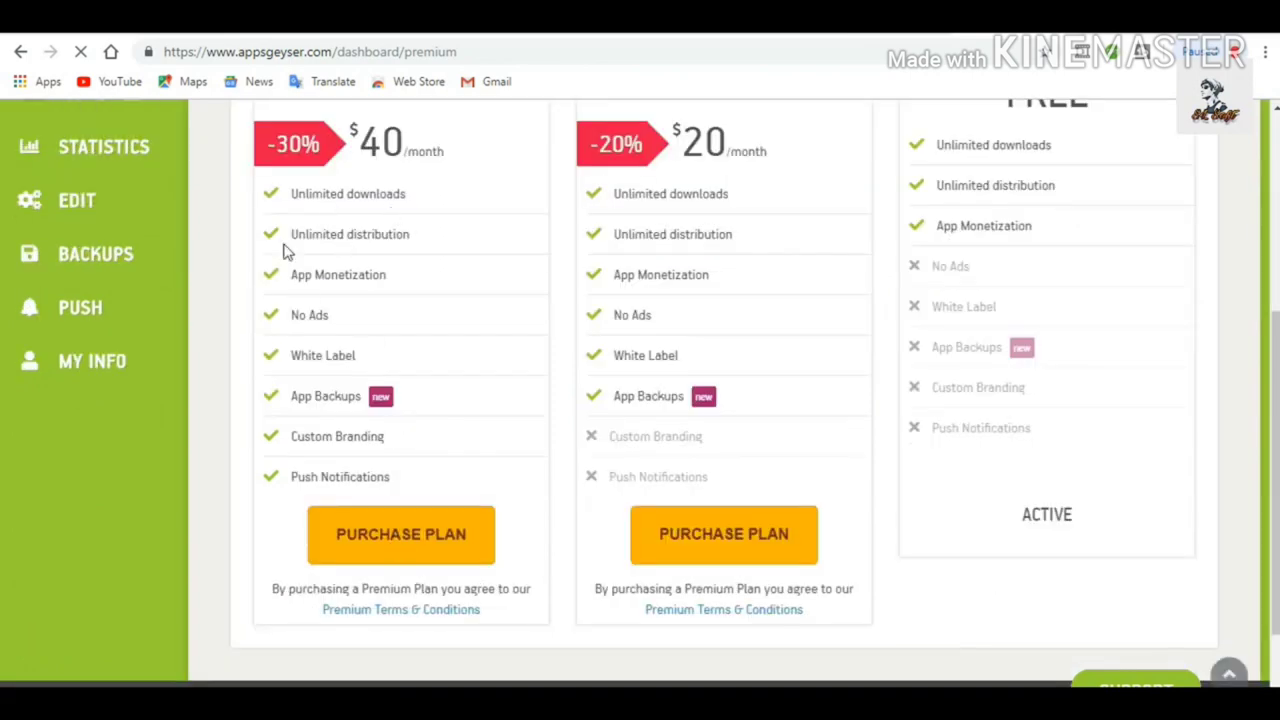
mouse_move(397, 251)
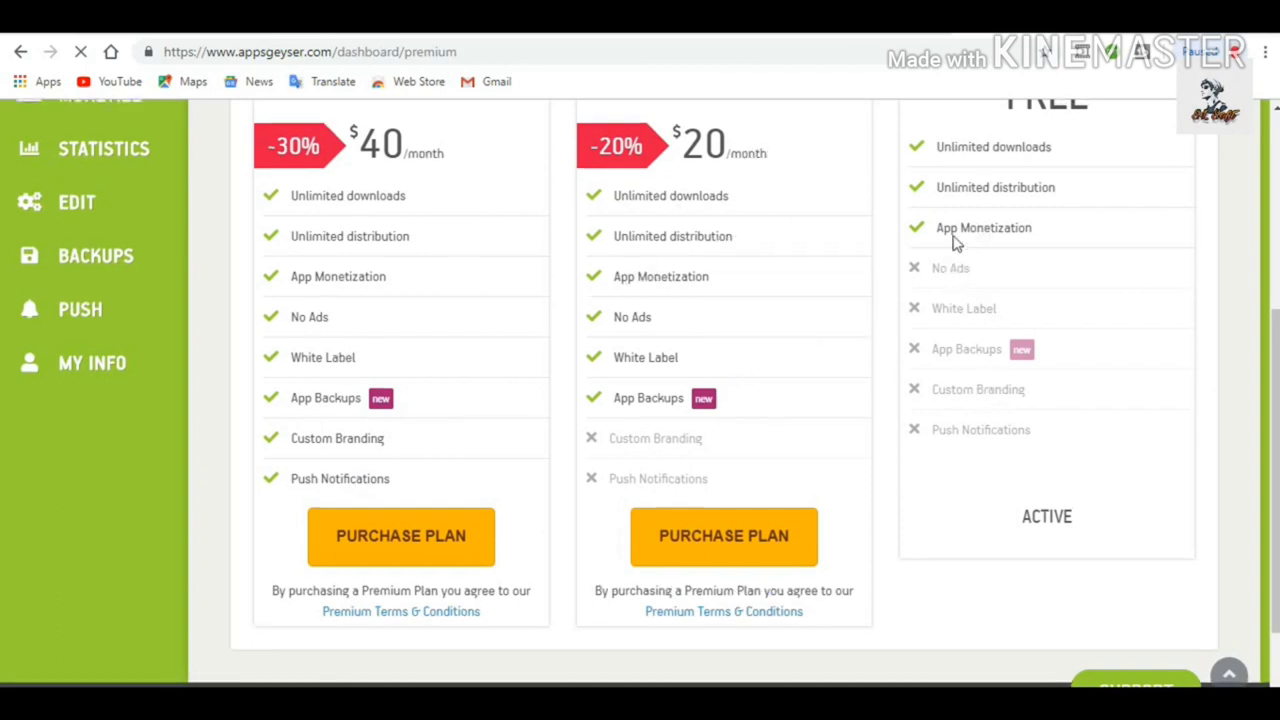
scroll(1026, 248, up, 2)
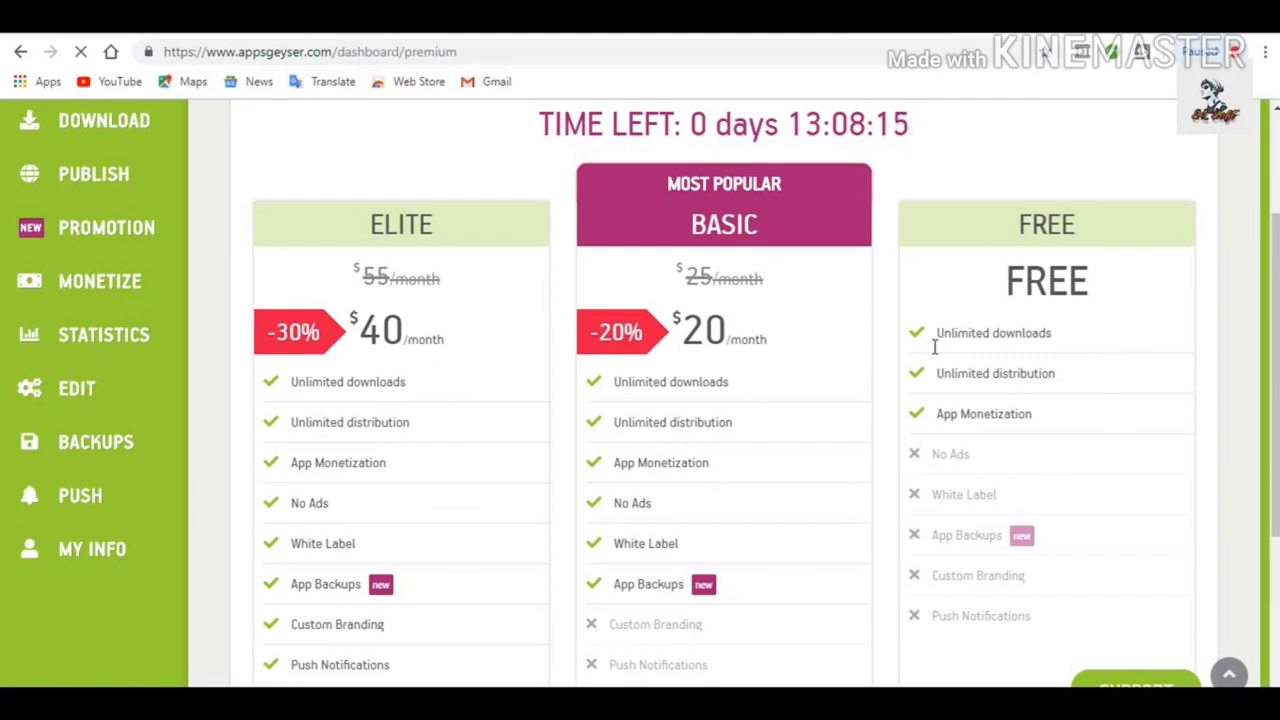
scroll(1068, 334, down, 3)
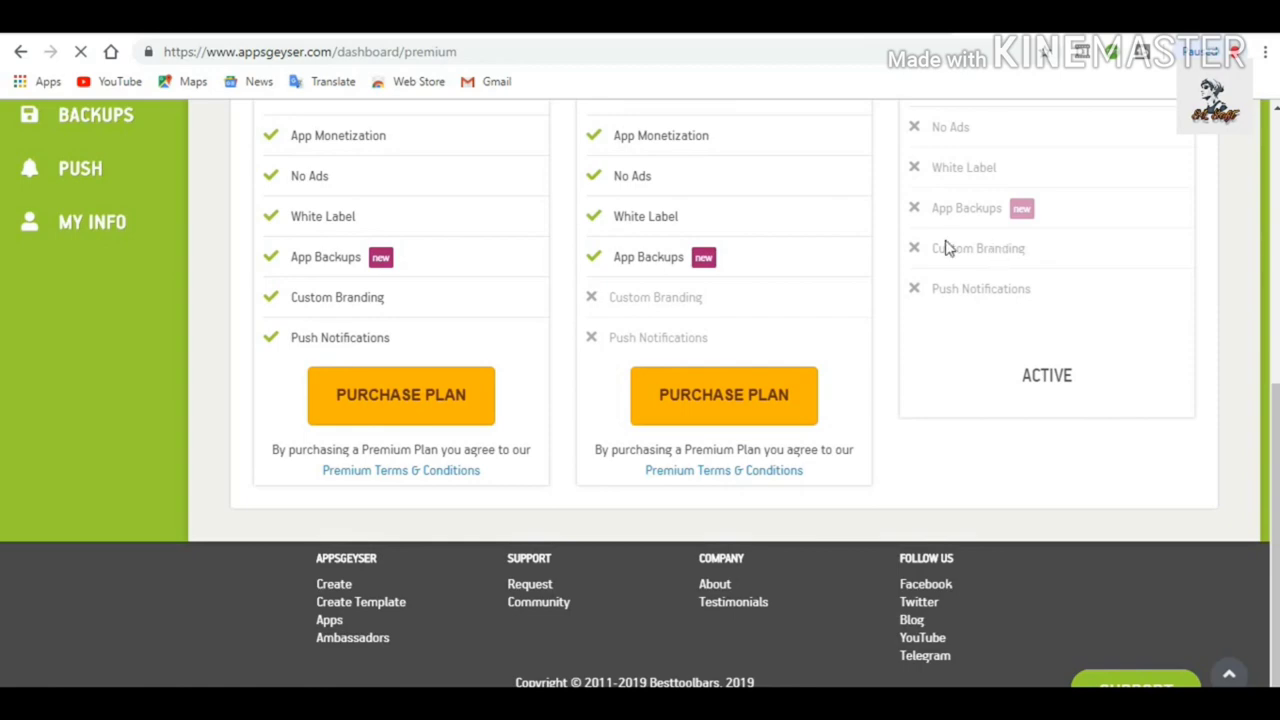
scroll(970, 374, up, 5)
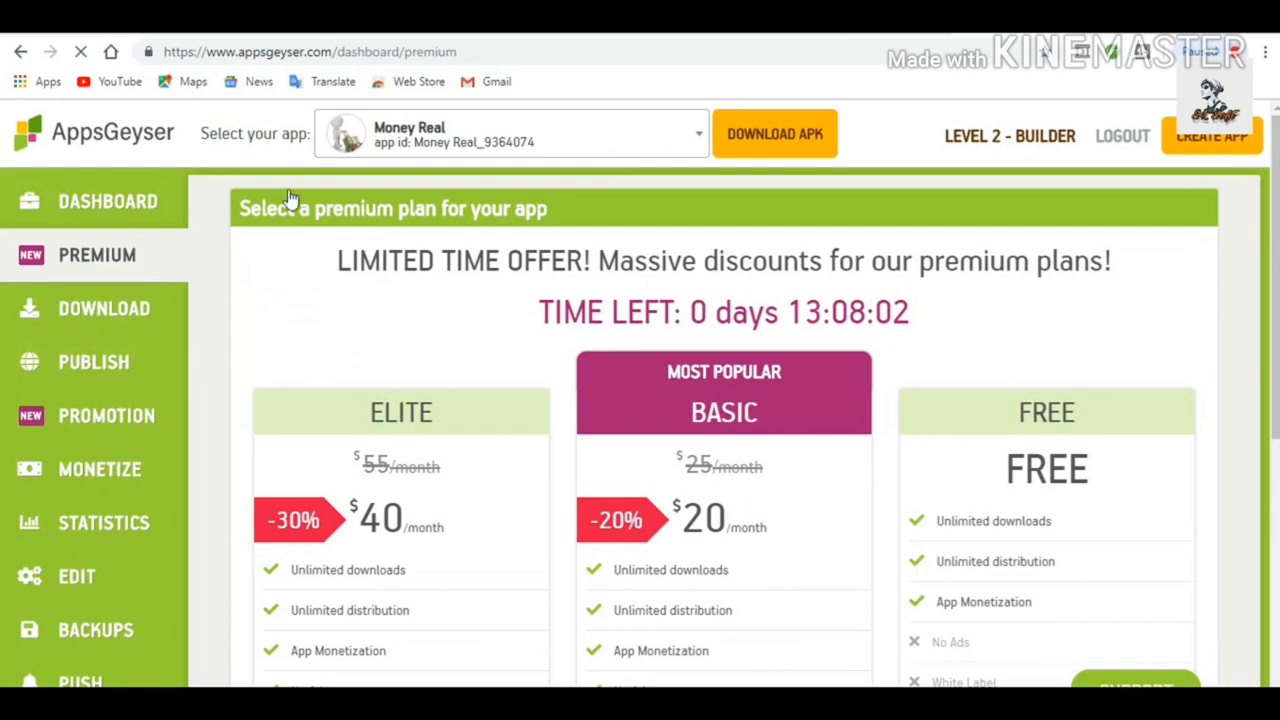
click(392, 140)
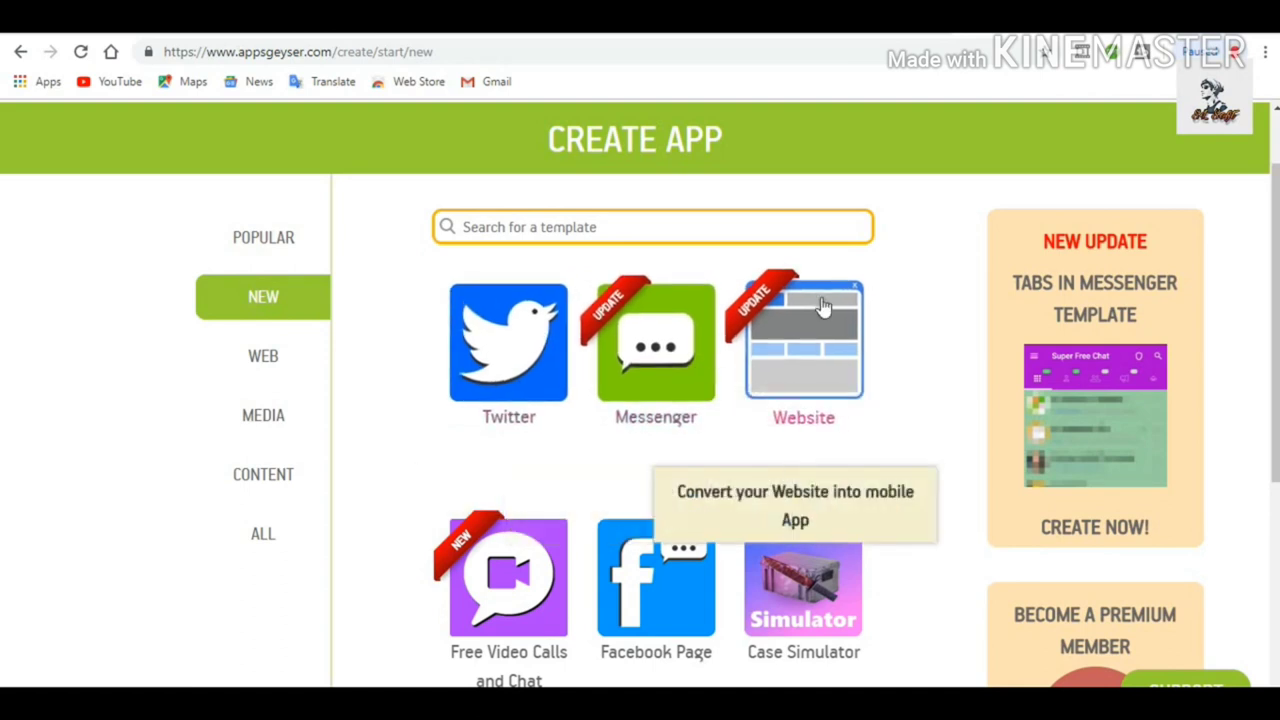
Browse the app templates offered in the New, Web and Media categories.
scroll(790, 318, down, 2)
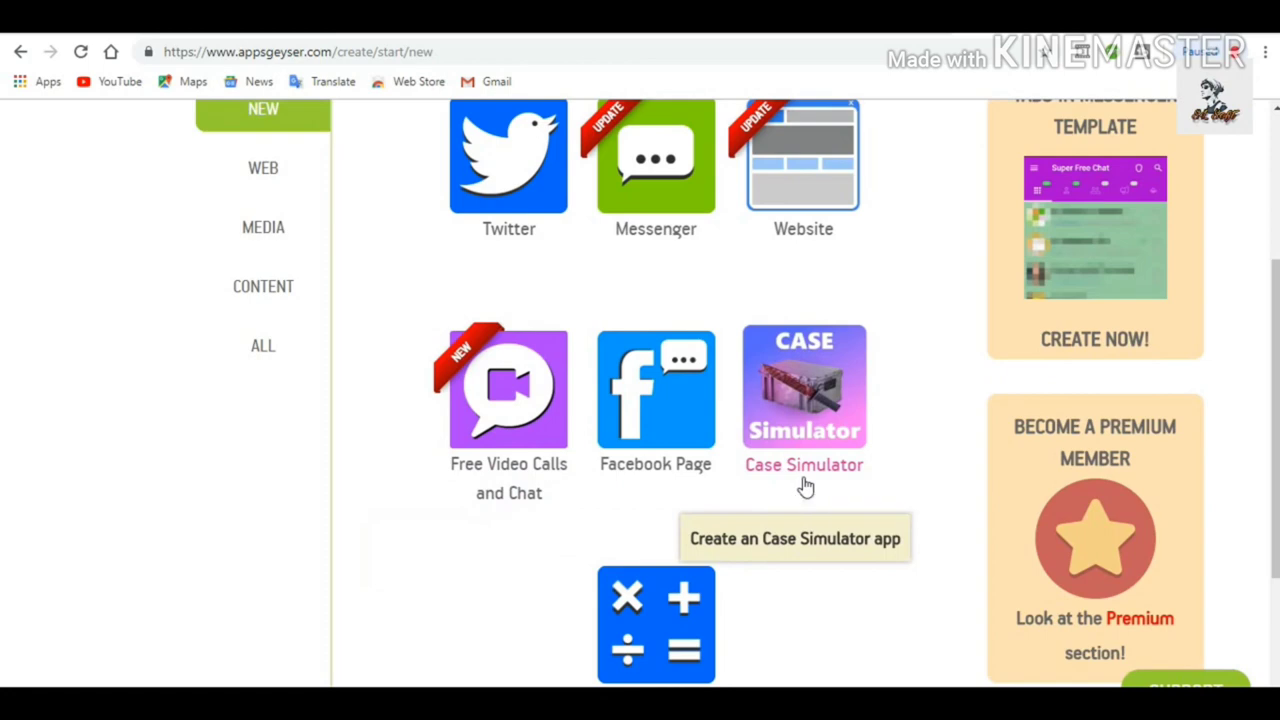
scroll(662, 455, down, 2)
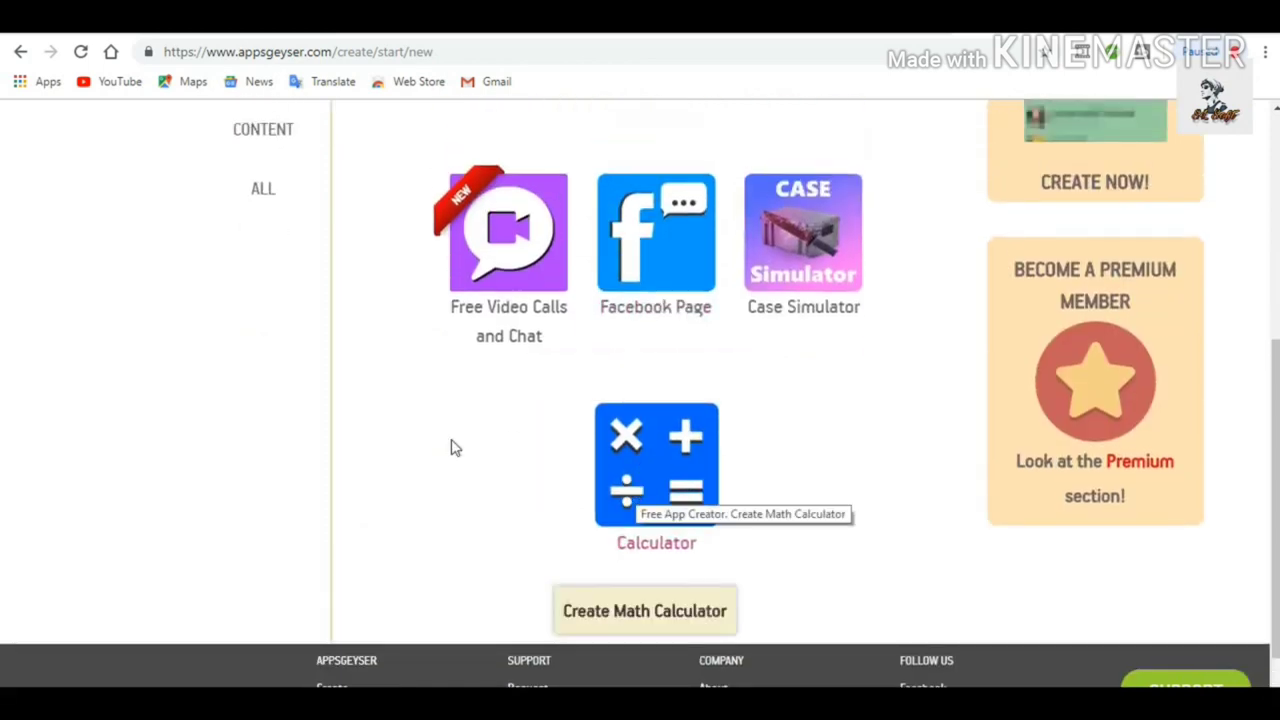
scroll(449, 449, up, 3)
click(265, 300)
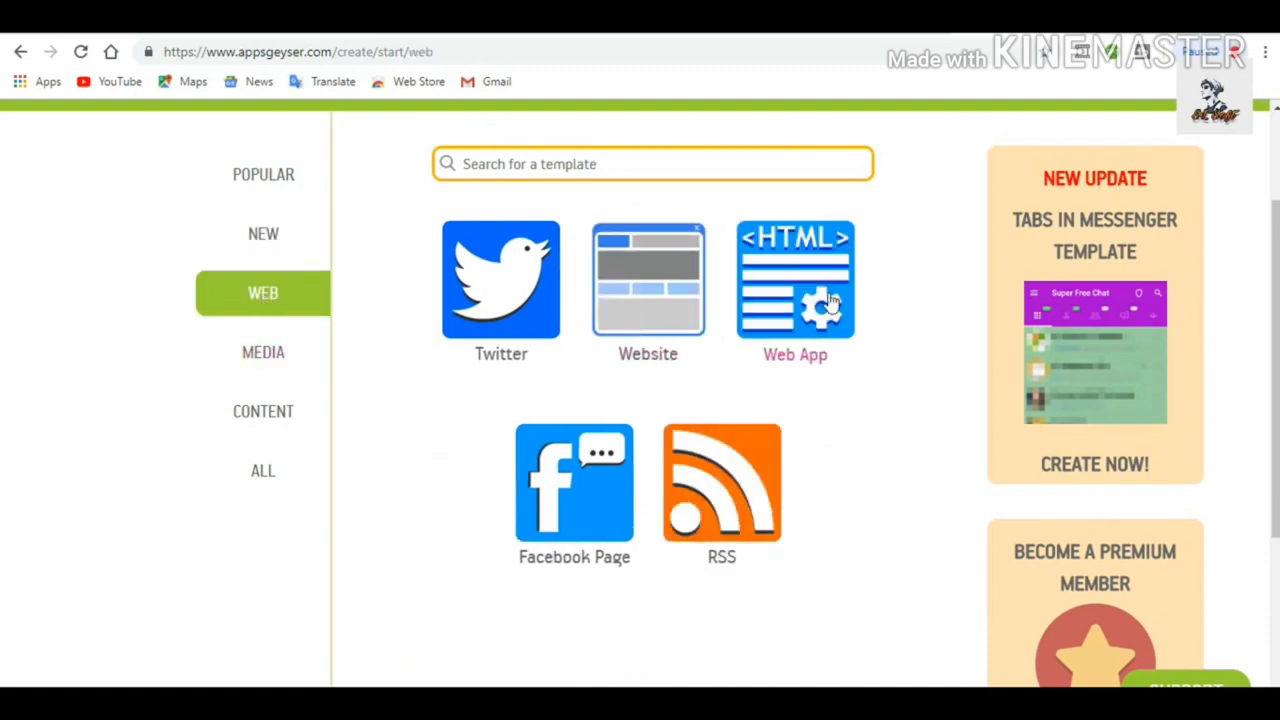
mouse_move(677, 534)
click(259, 369)
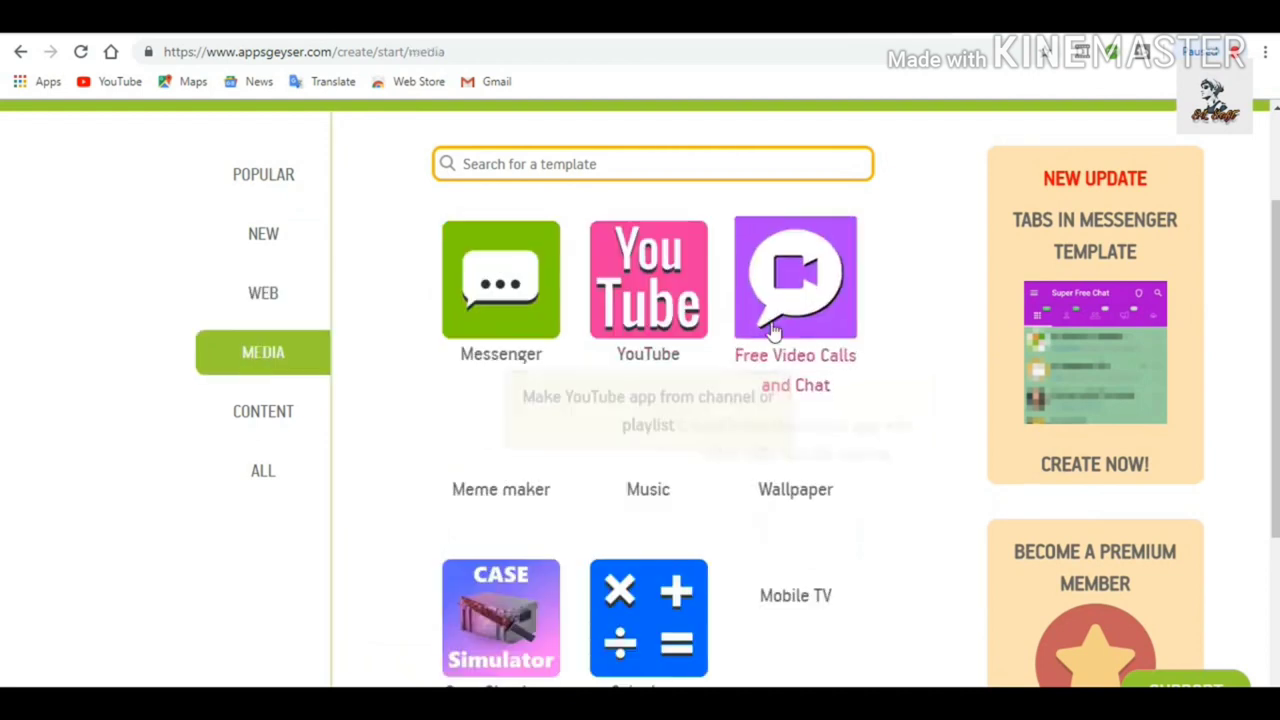
Choose the Music template from the Media category and proceed past its description to the app settings.
scroll(600, 551, down, 2)
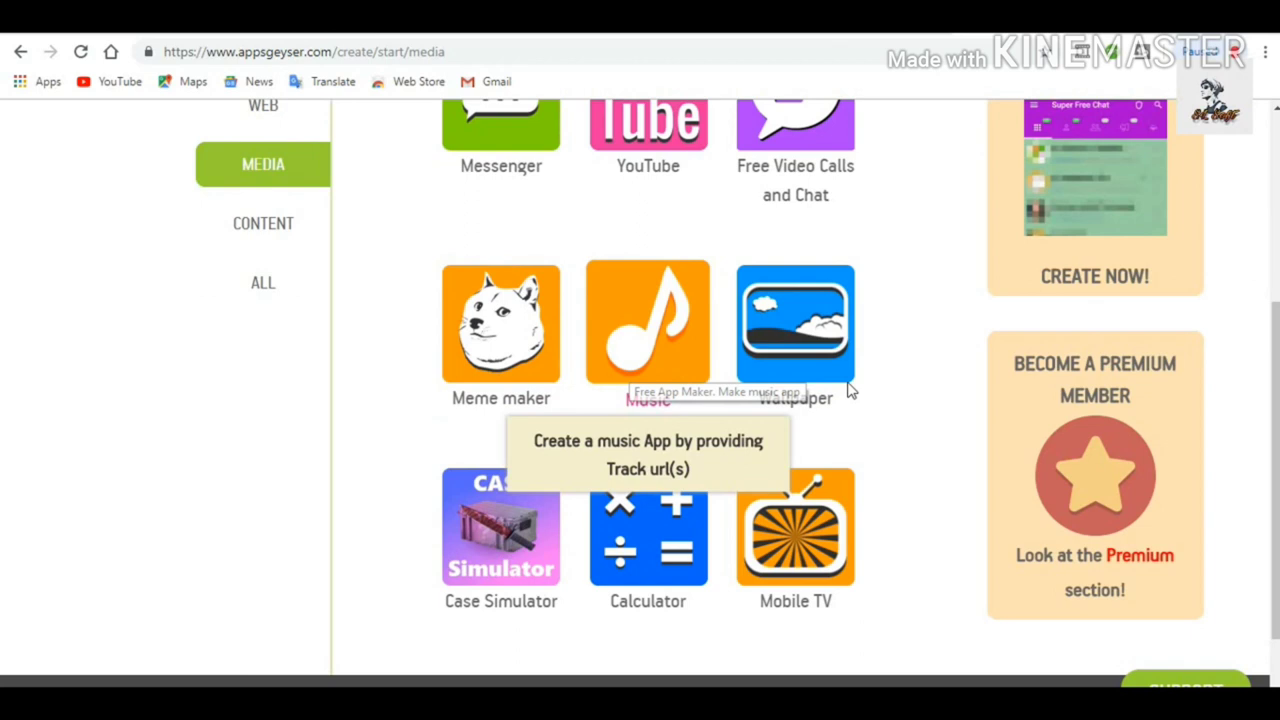
click(648, 330)
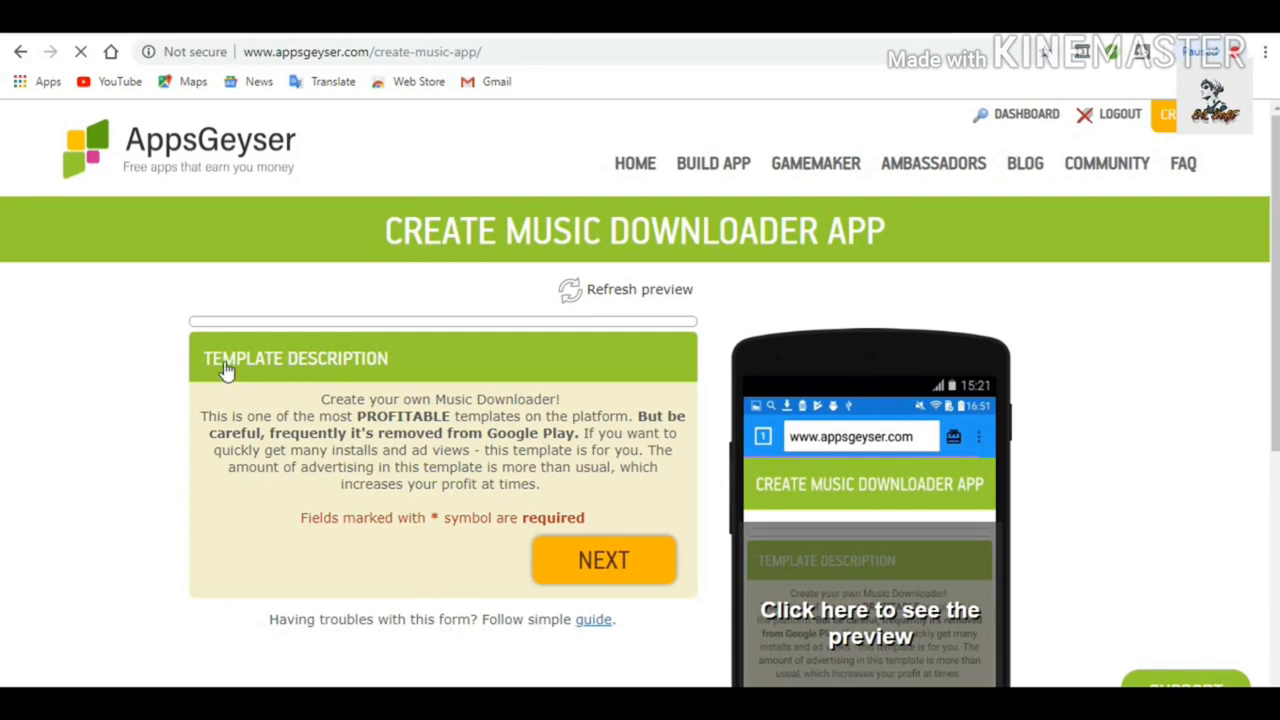
click(615, 565)
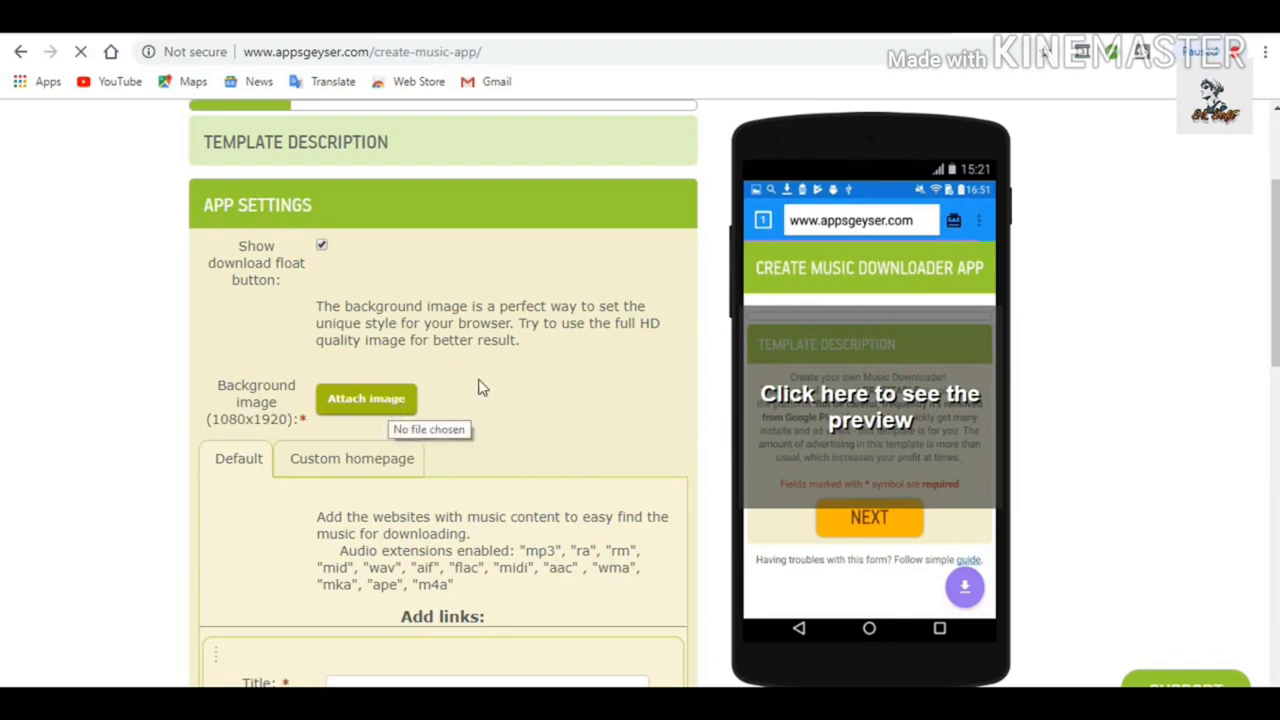
Examine the music downloader app's settings form, including the background image, homepage options and the title, link and icon fields.
scroll(480, 386, down, 1)
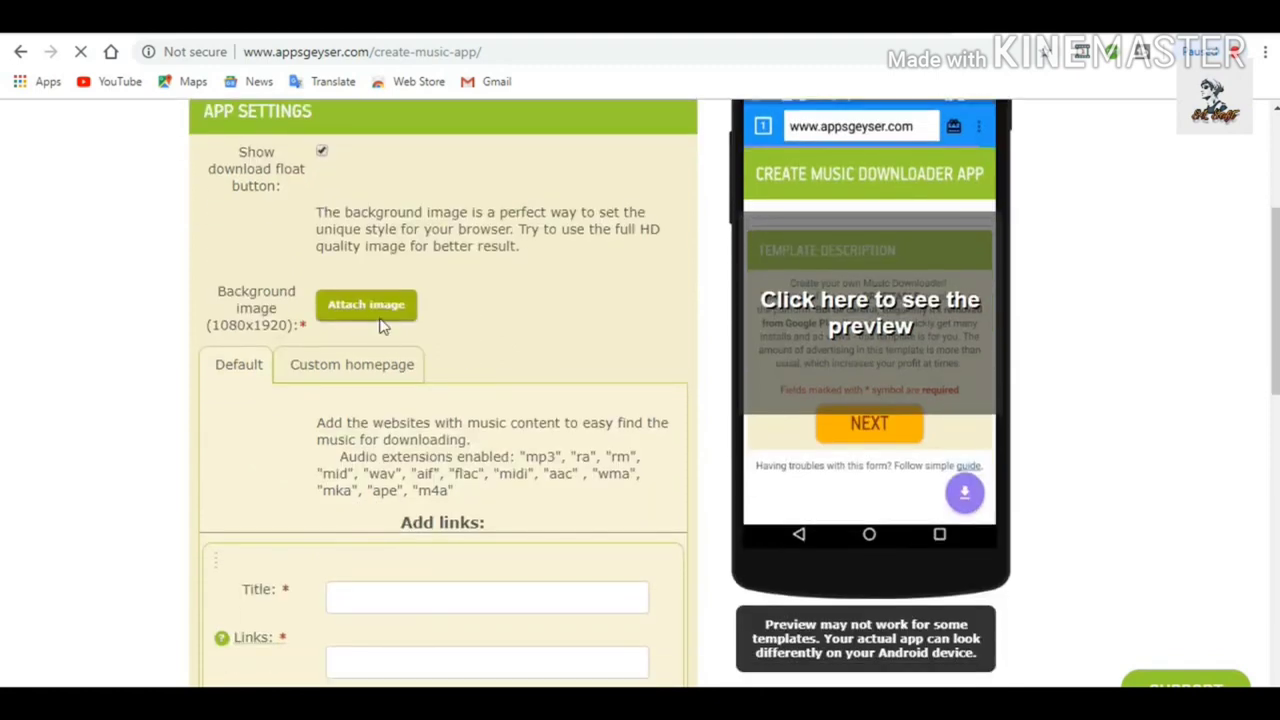
scroll(450, 500, down, 6)
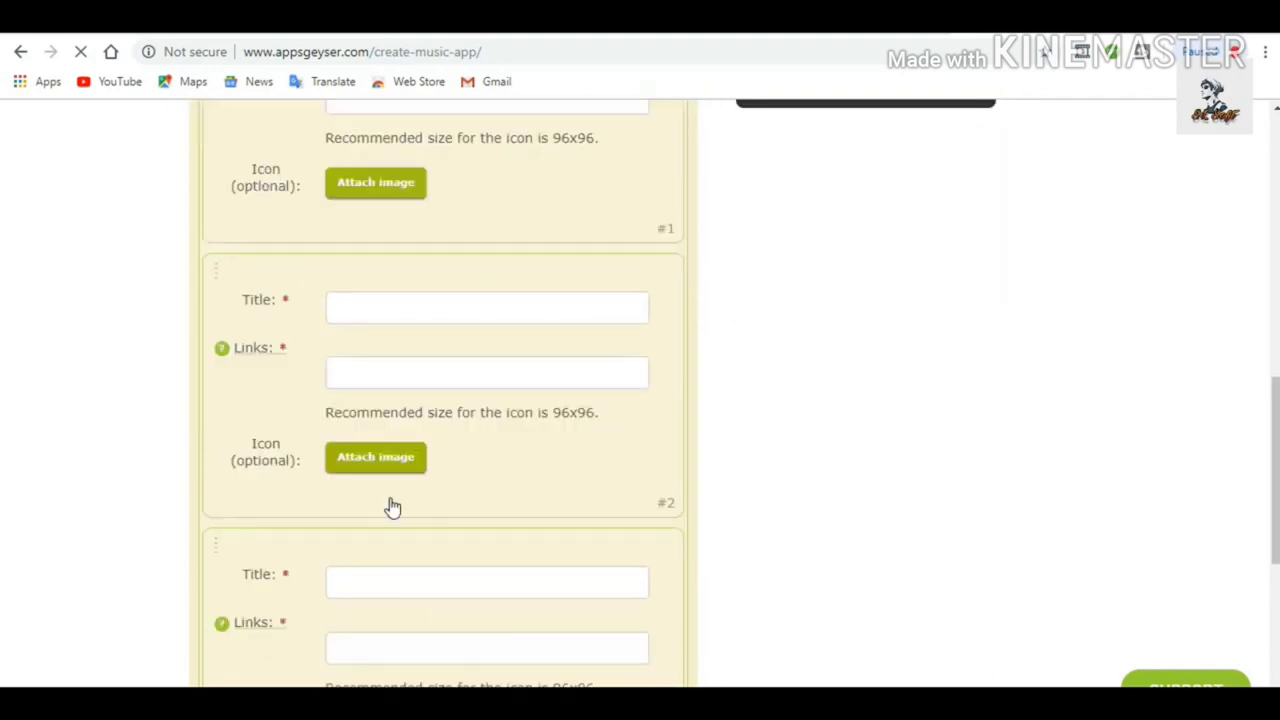
scroll(370, 490, up, 4)
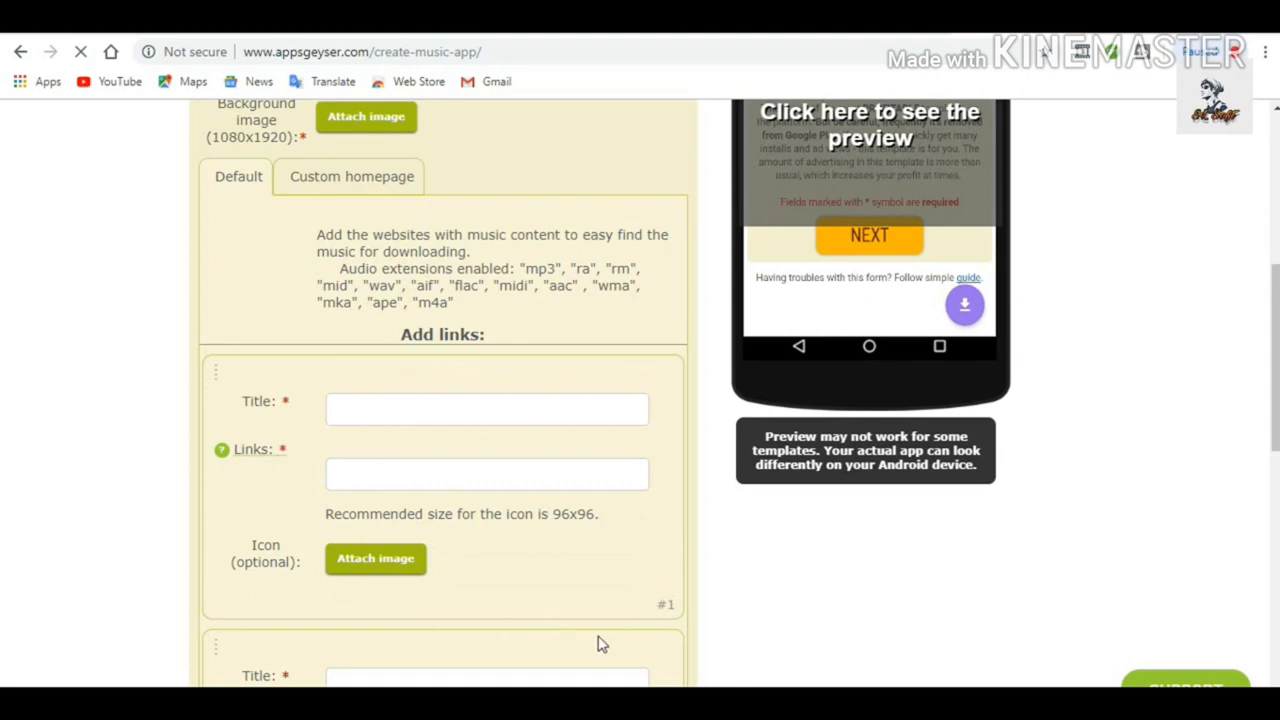
scroll(476, 570, down, 2)
scroll(476, 570, up, 1)
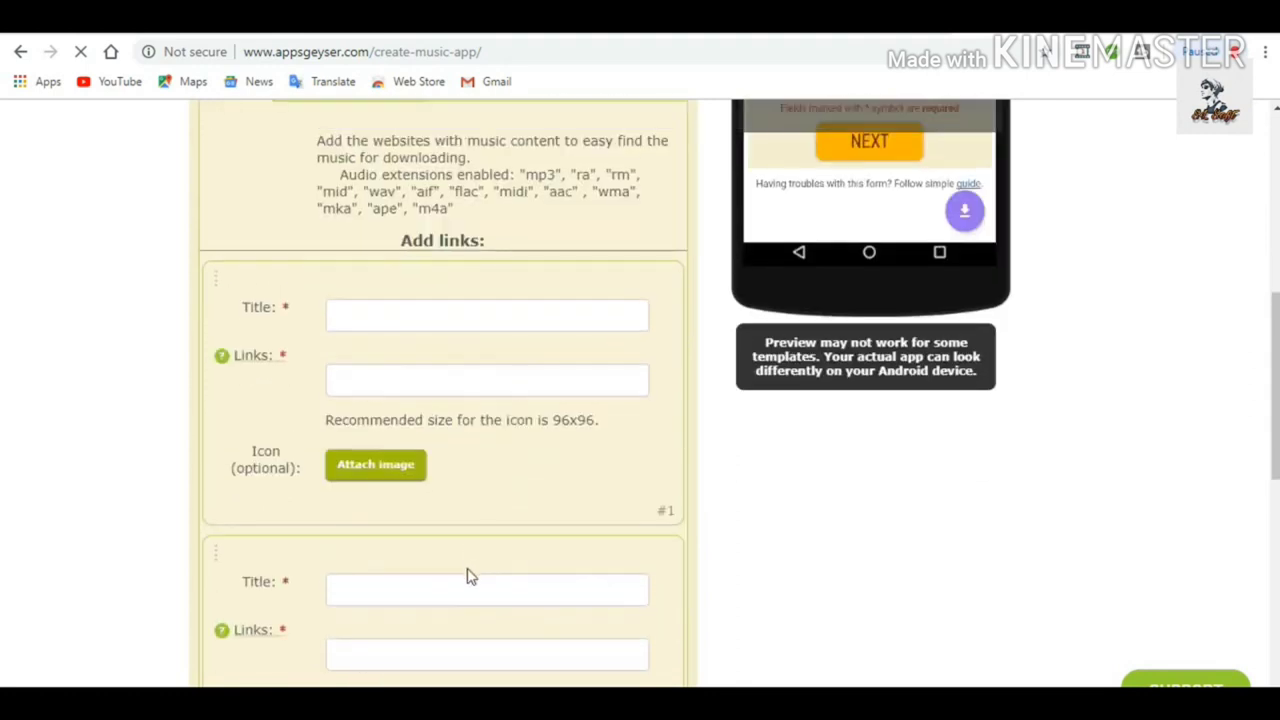
scroll(469, 574, down, 6)
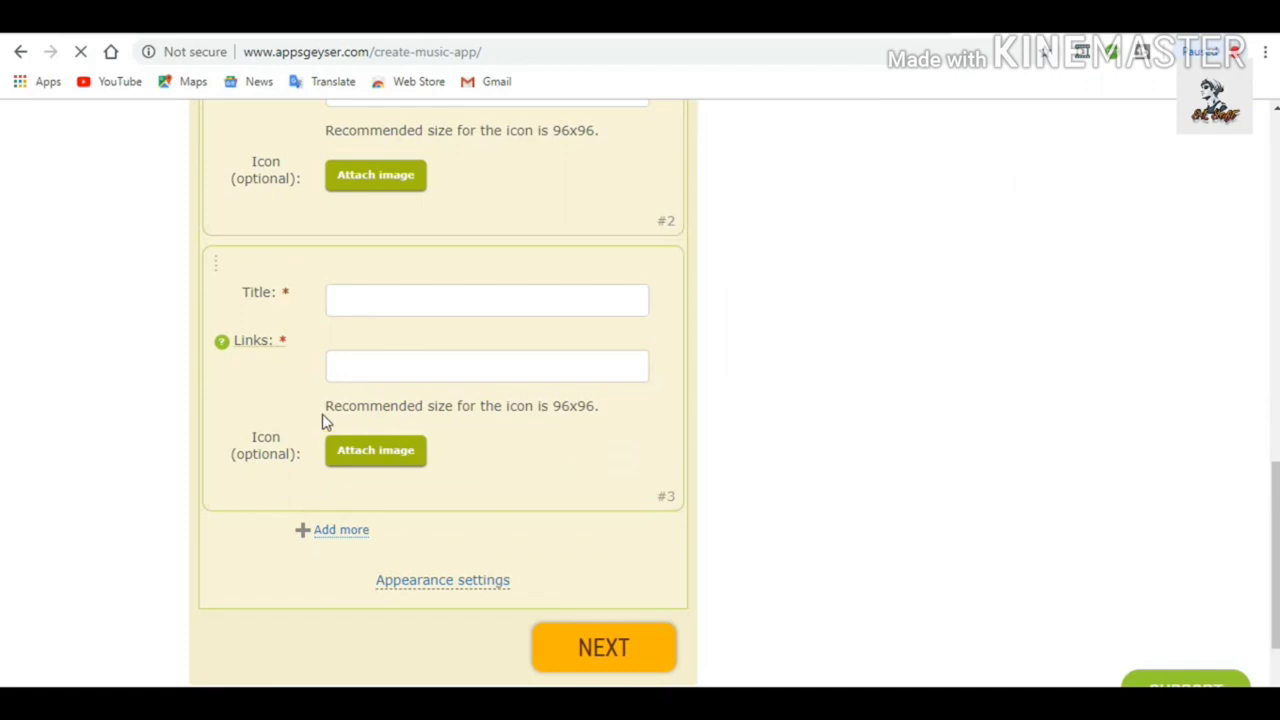
scroll(486, 523, up, 5)
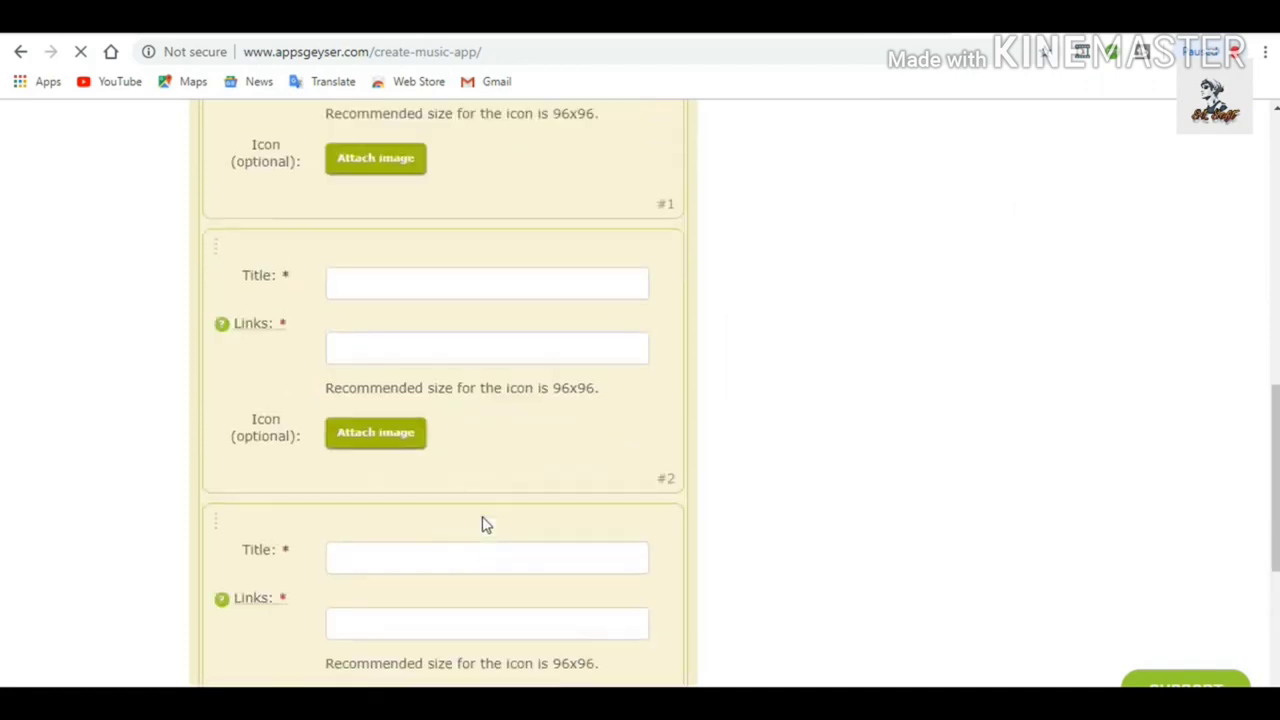
scroll(480, 526, up, 3)
scroll(480, 526, down, 9)
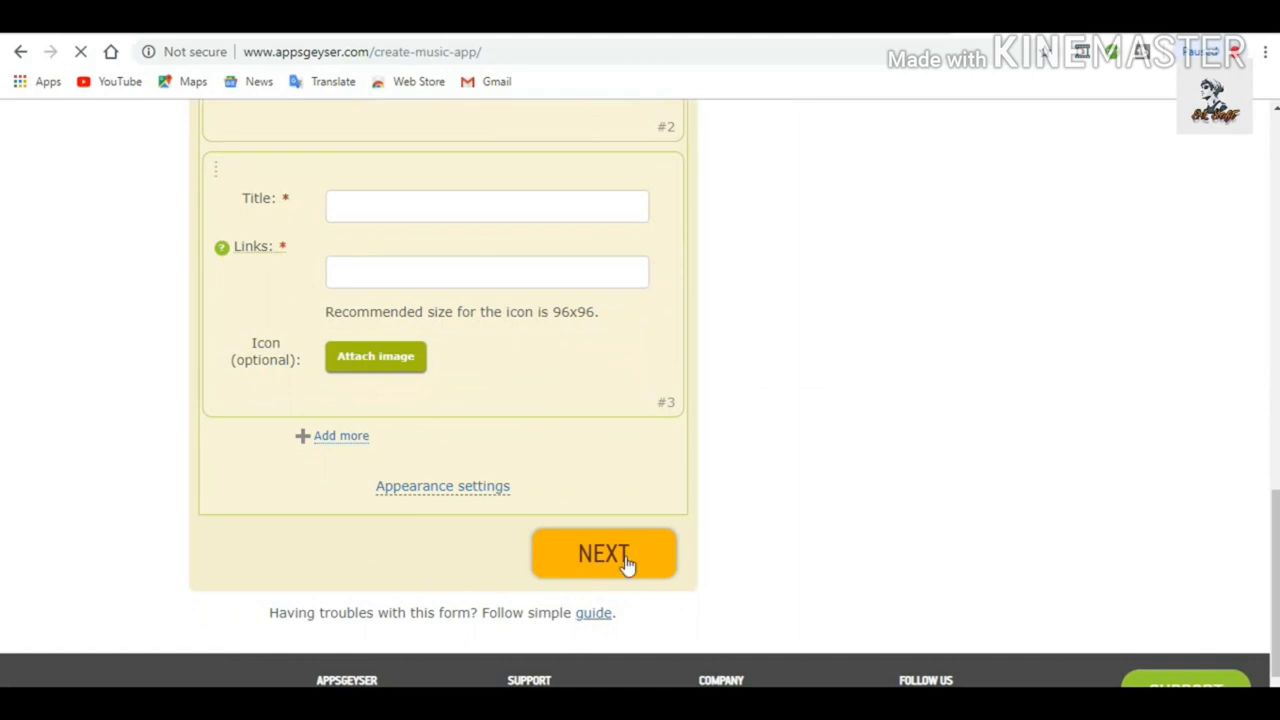
scroll(545, 551, up, 6)
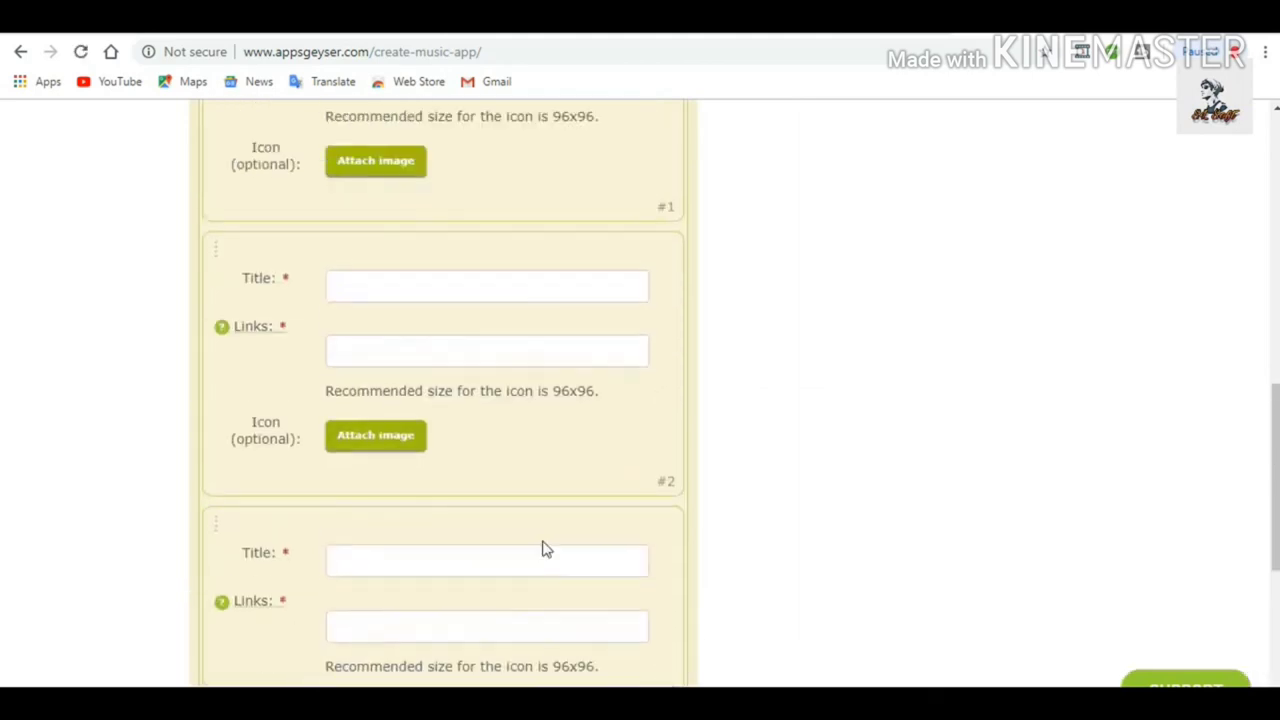
scroll(604, 541, up, 5)
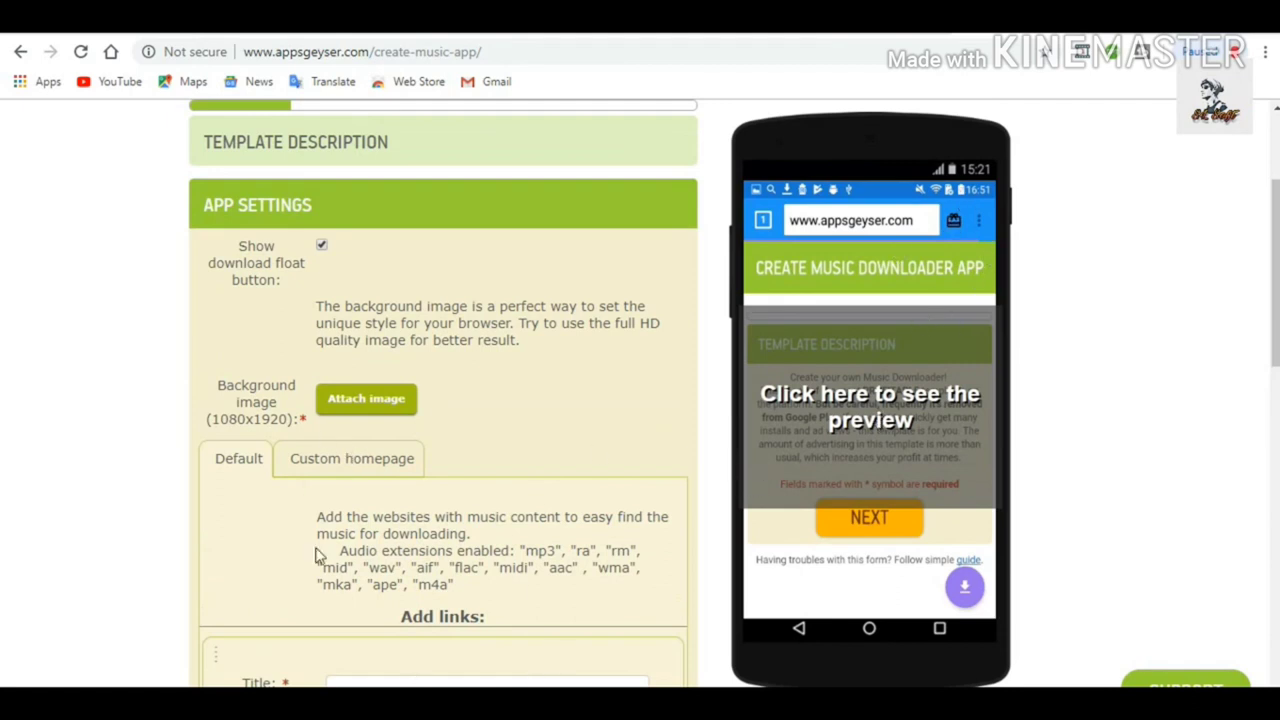
scroll(348, 610, down, 1)
scroll(340, 603, down, 2)
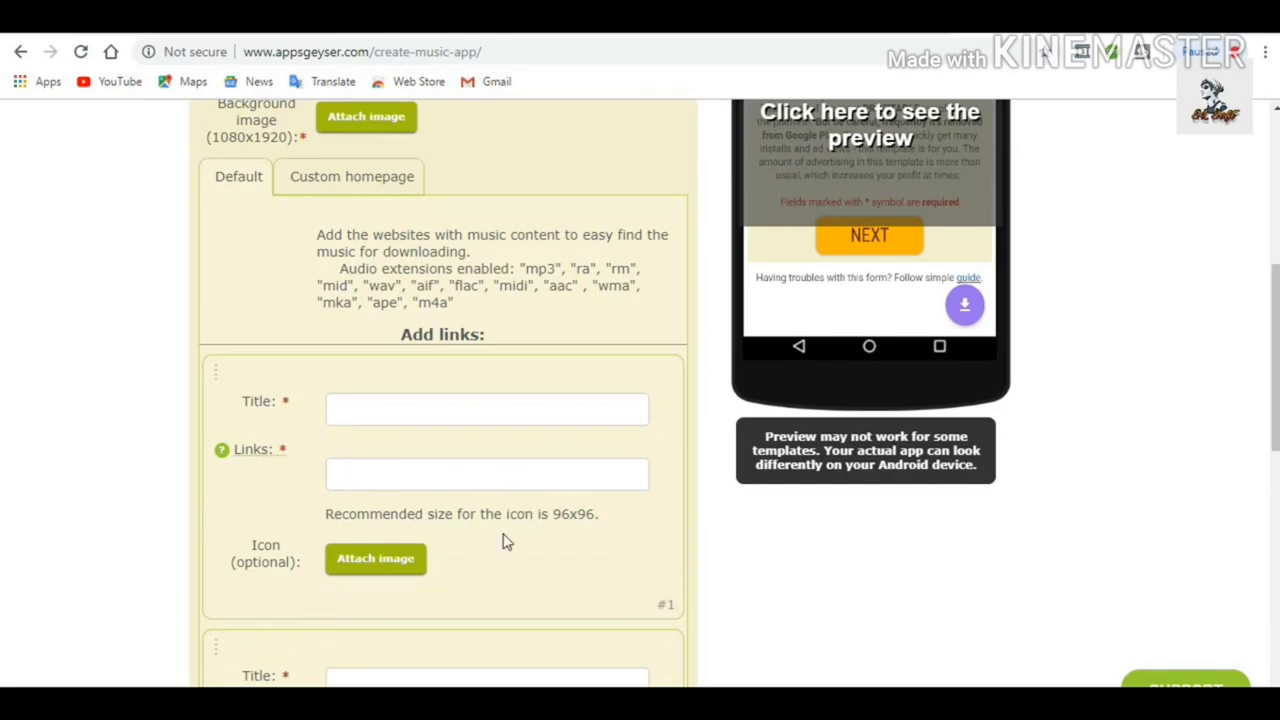
scroll(477, 415, up, 2)
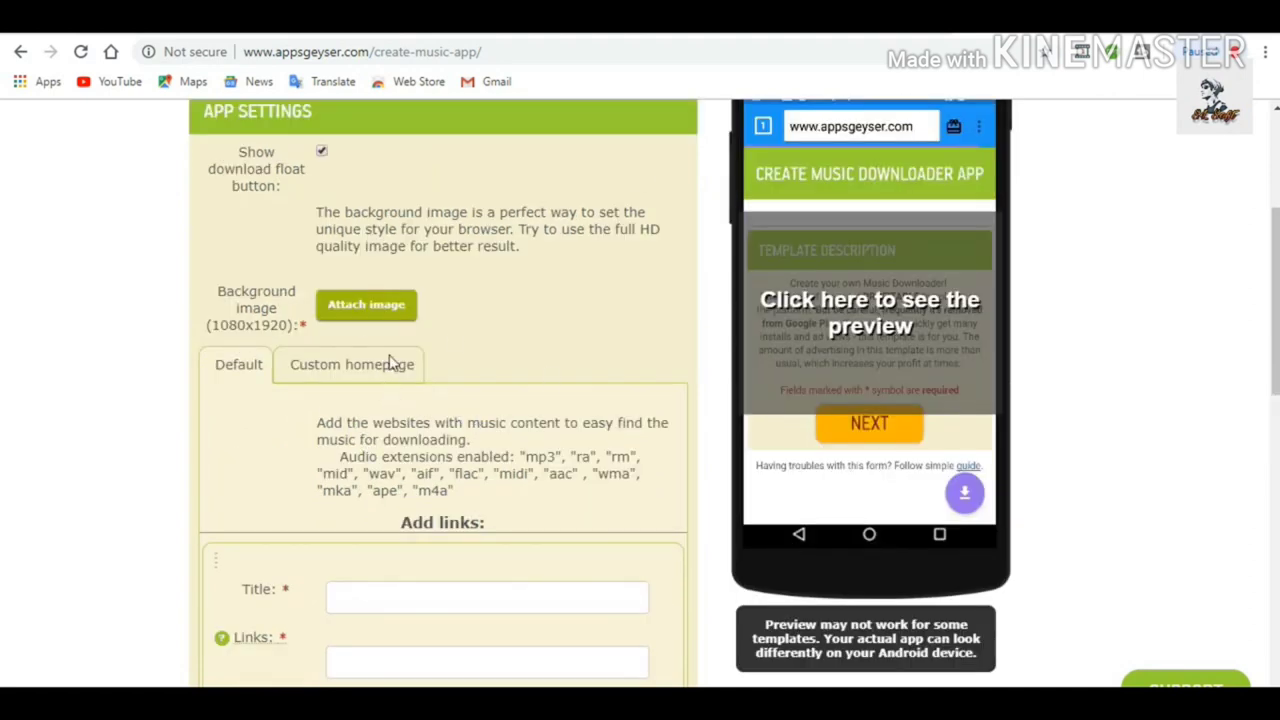
scroll(583, 386, up, 3)
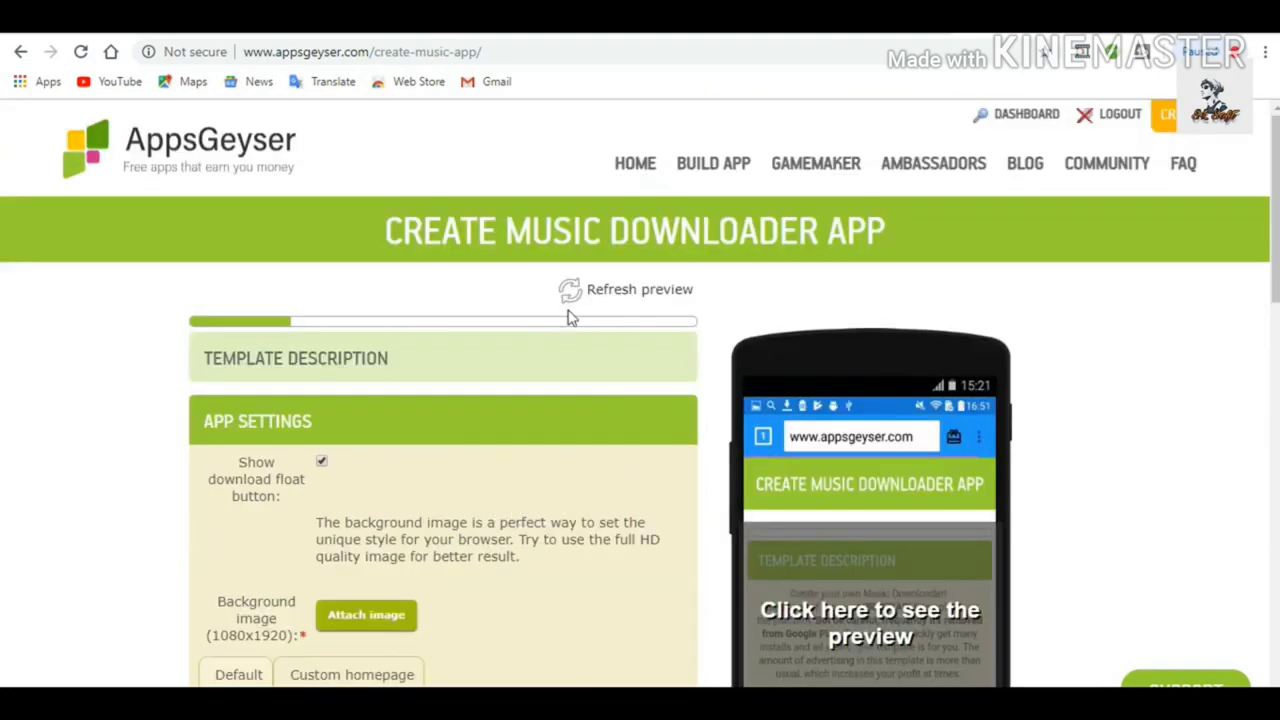
scroll(503, 515, down, 4)
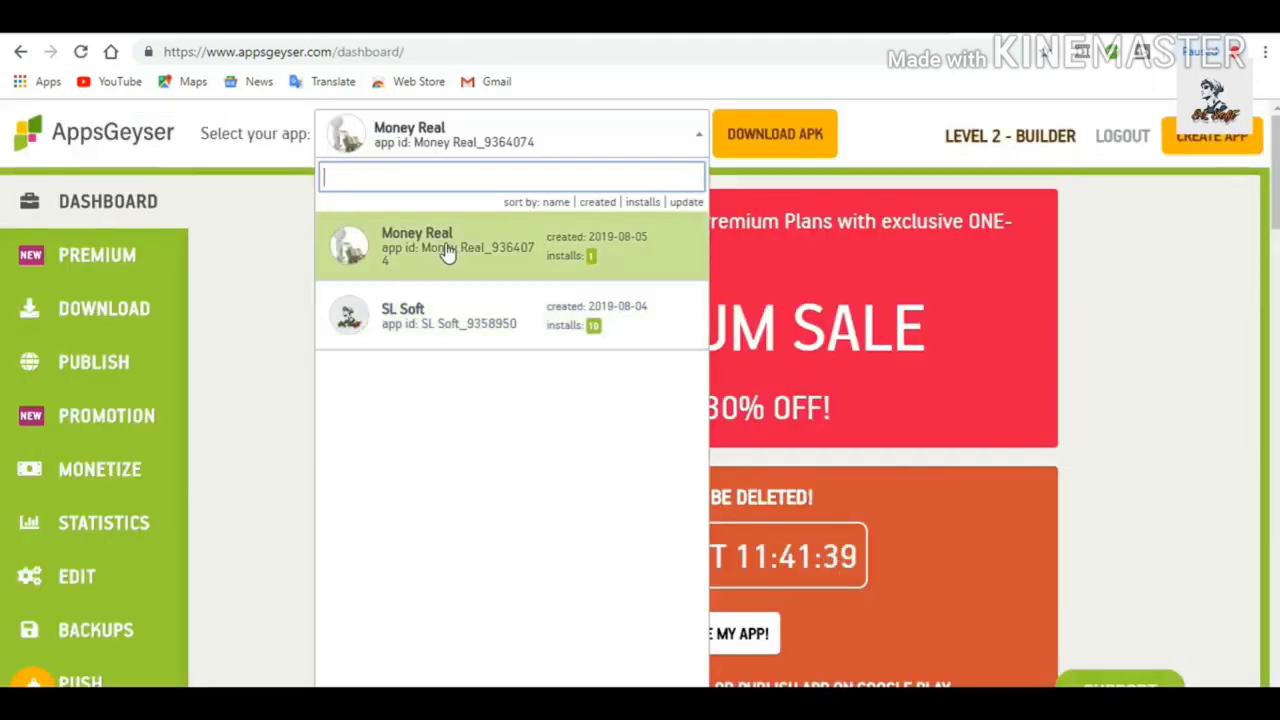
Select the existing Money Real app, open it for editing and expand its basic app settings.
click(447, 254)
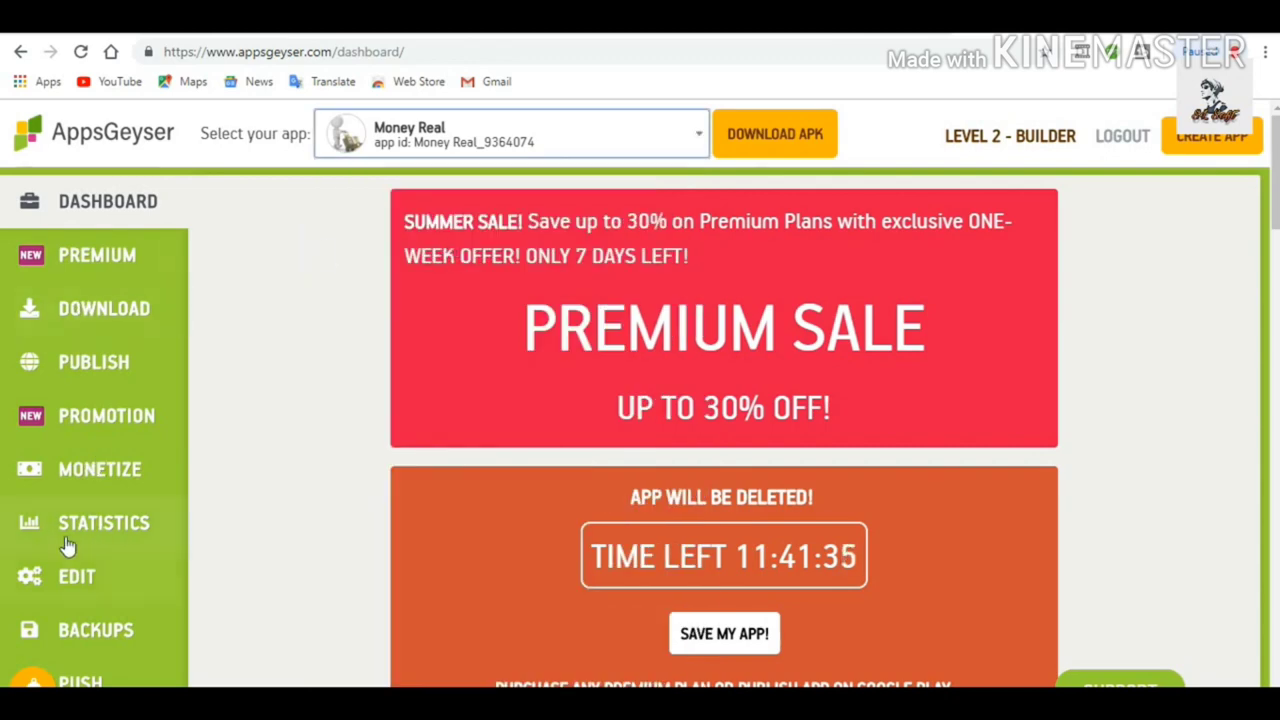
scroll(60, 450, down, 3)
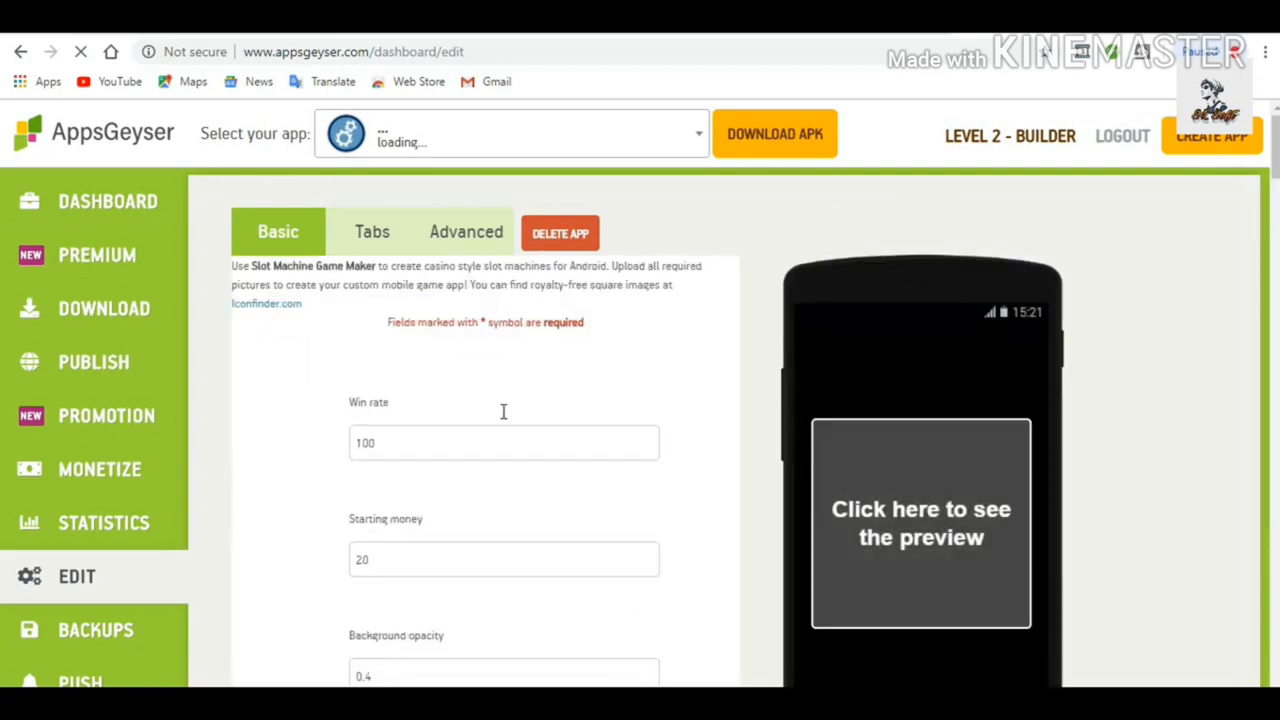
scroll(330, 480, down, 3)
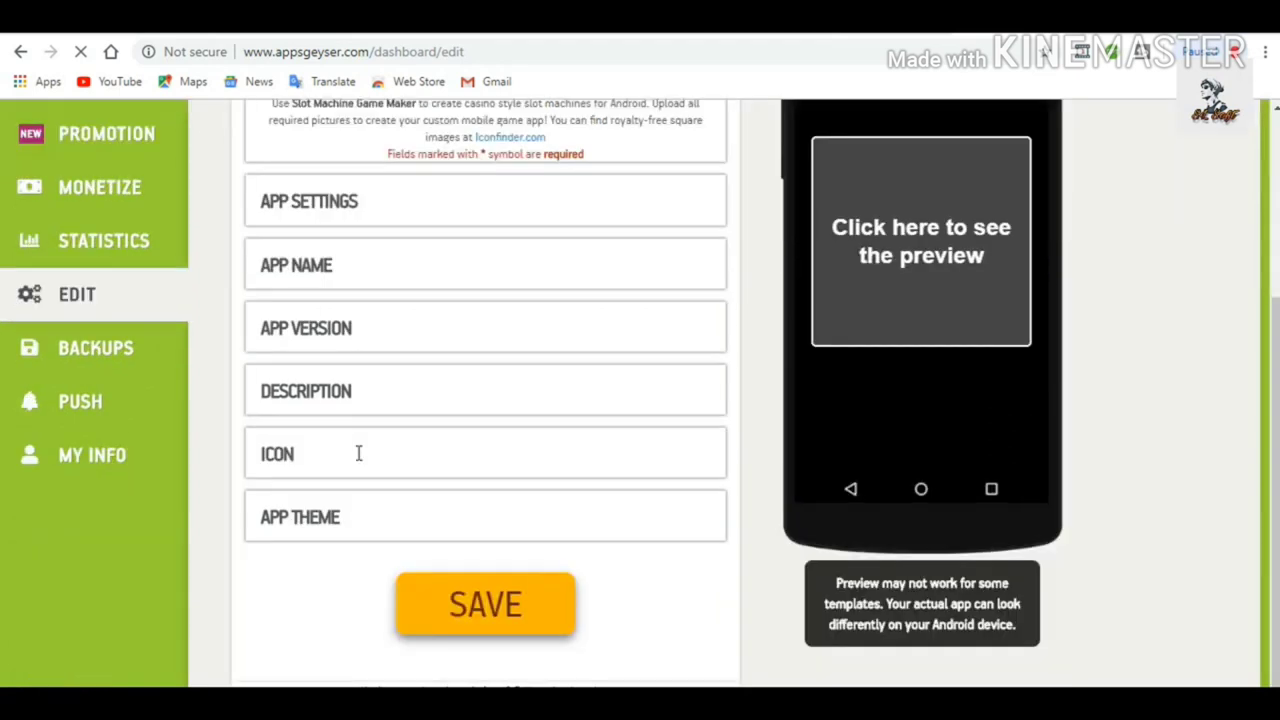
click(361, 205)
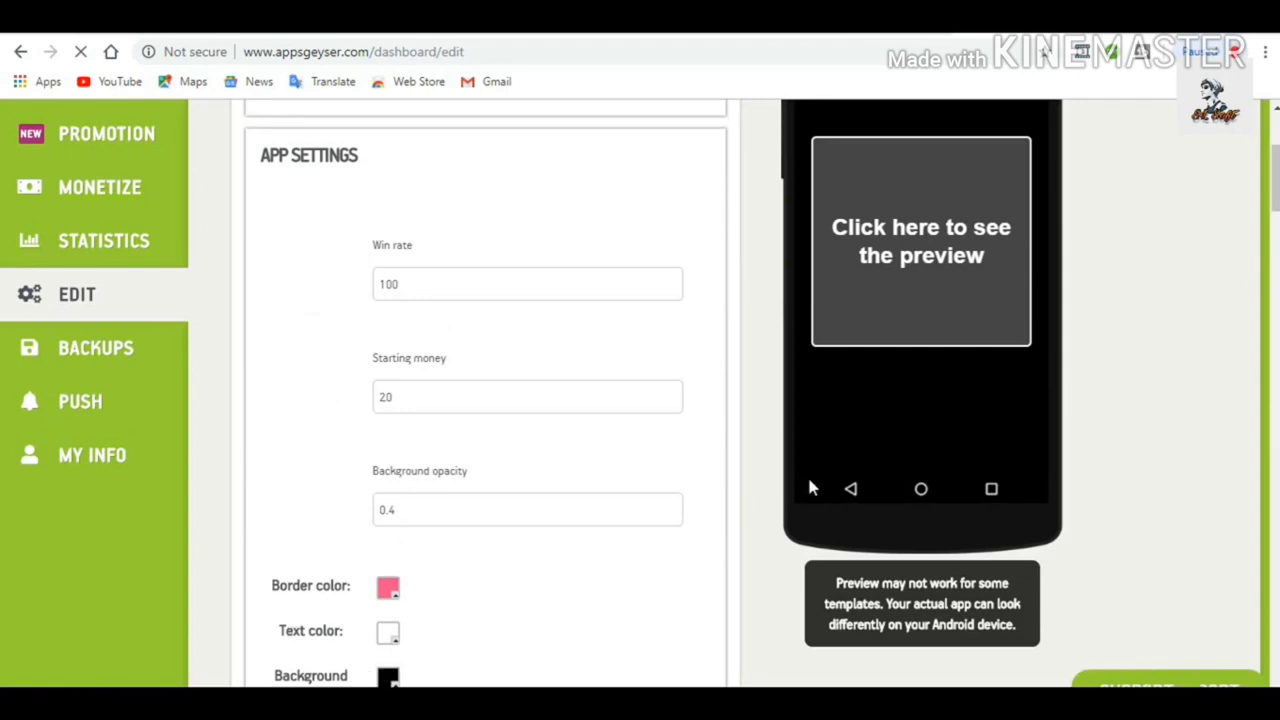
Examine the slot machine's app settings, including win rate, starting money, colors, background image and button backgrounds.
scroll(780, 460, down, 1)
scroll(766, 457, down, 2)
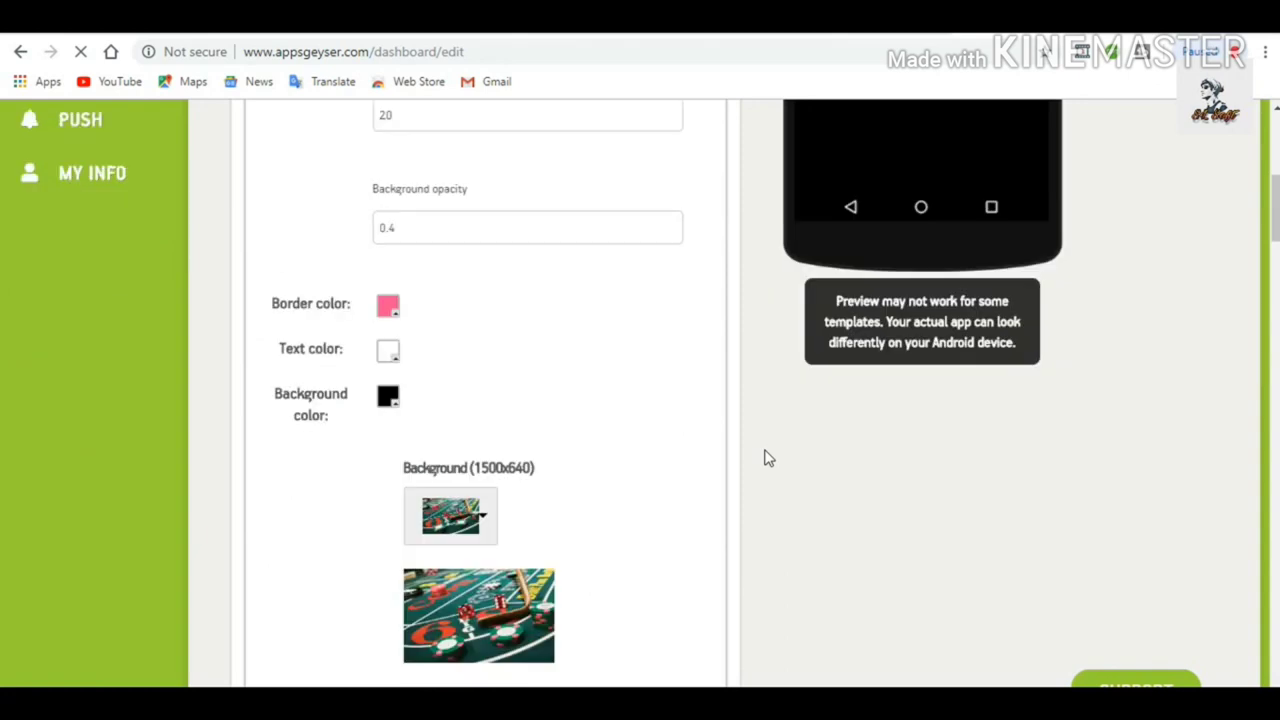
scroll(480, 535, down, 1)
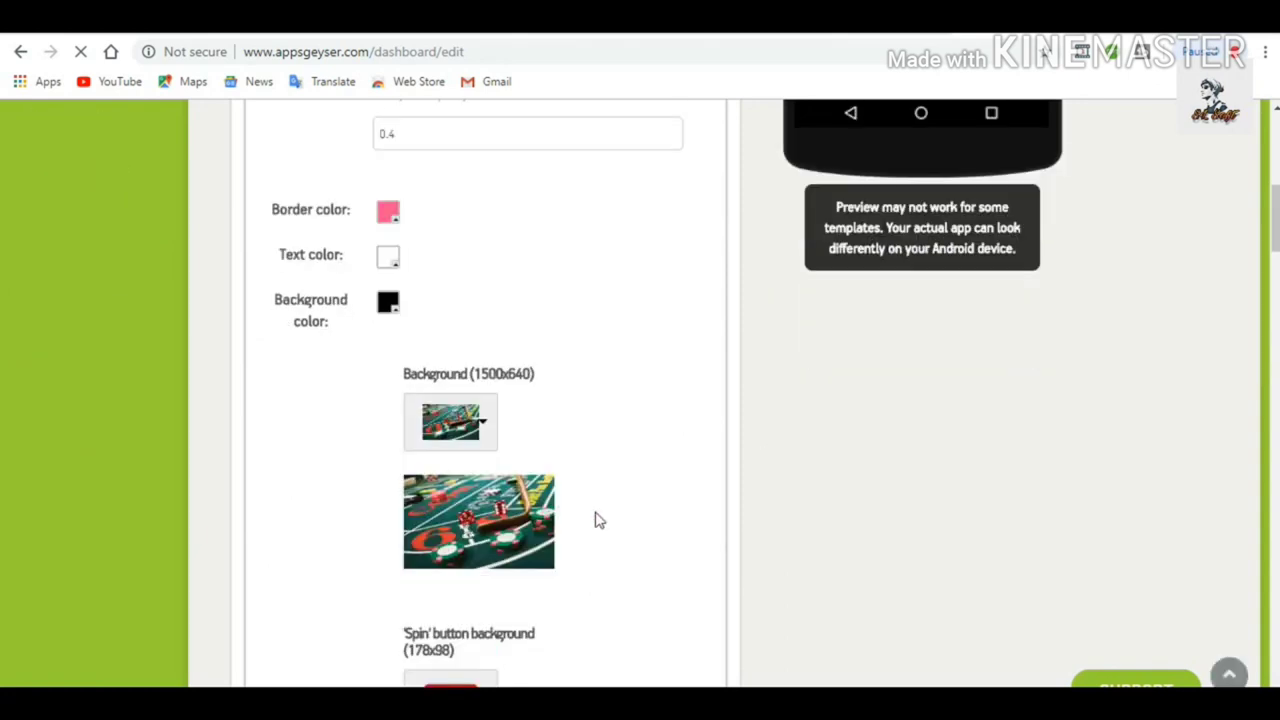
scroll(594, 520, down, 7)
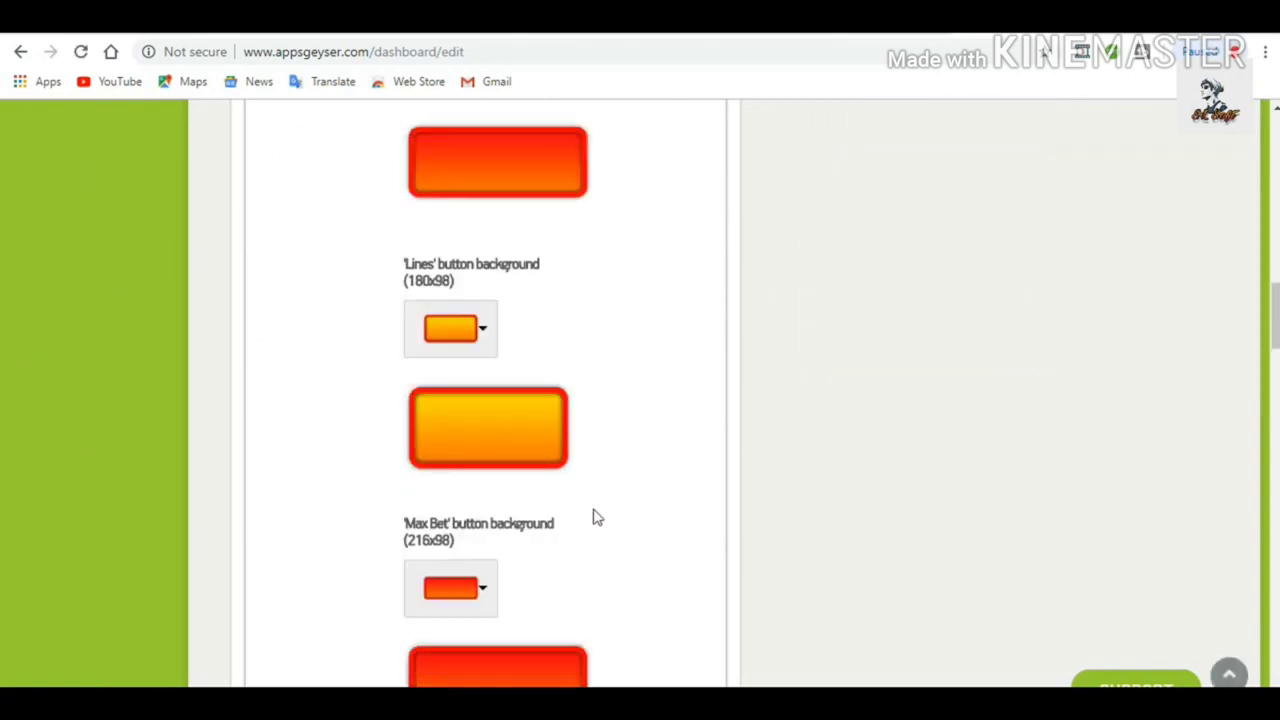
scroll(594, 518, down, 3)
scroll(594, 518, up, 10)
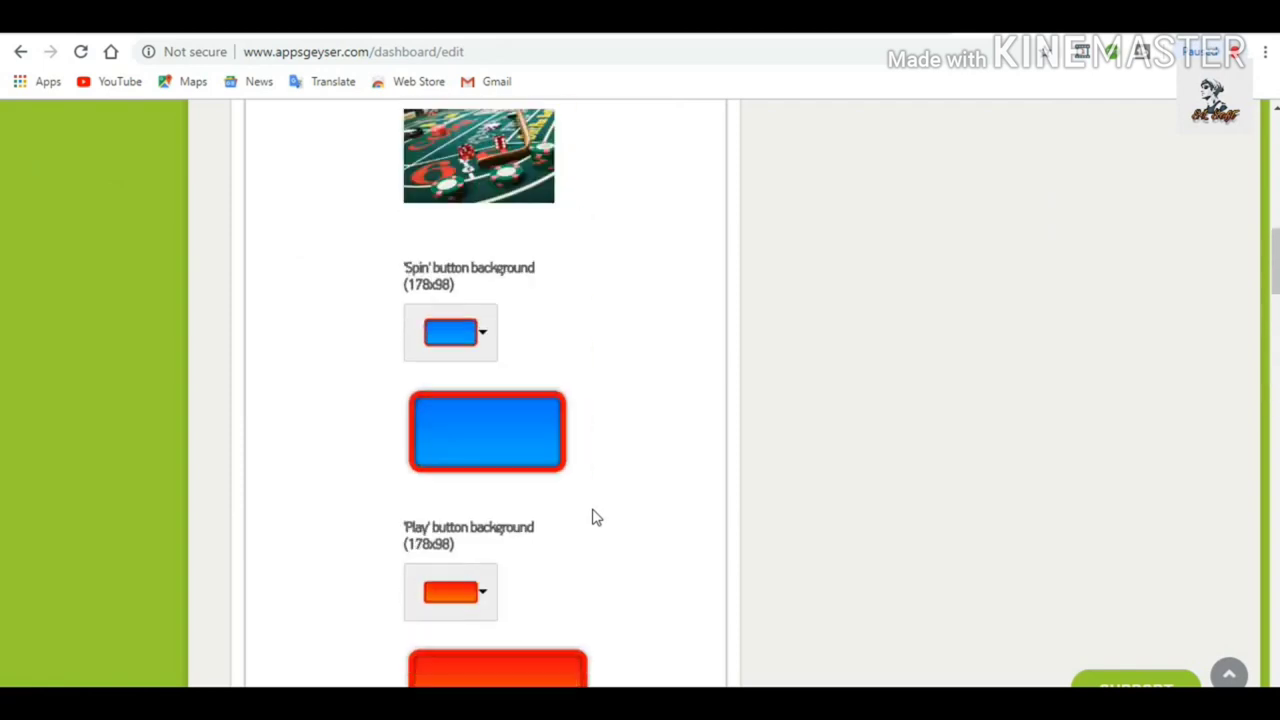
Open the Money Real app's tab settings and try the option for adding another tab.
scroll(594, 518, up, 6)
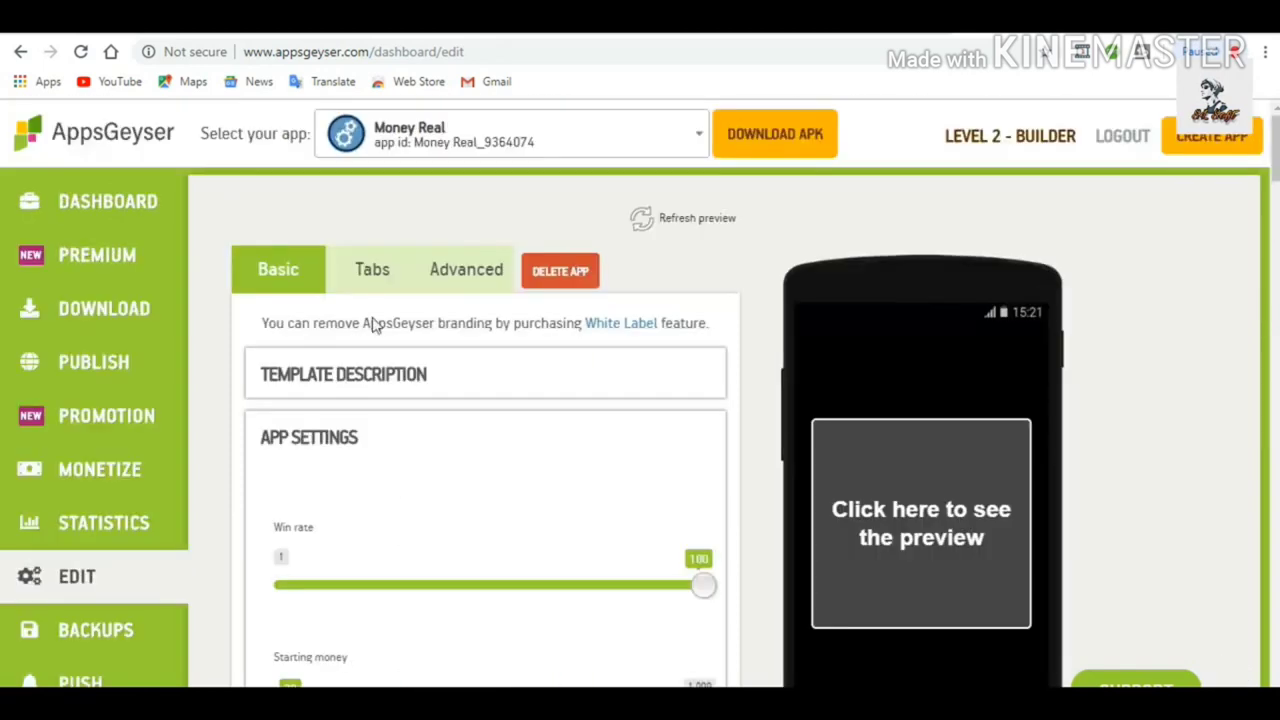
click(372, 280)
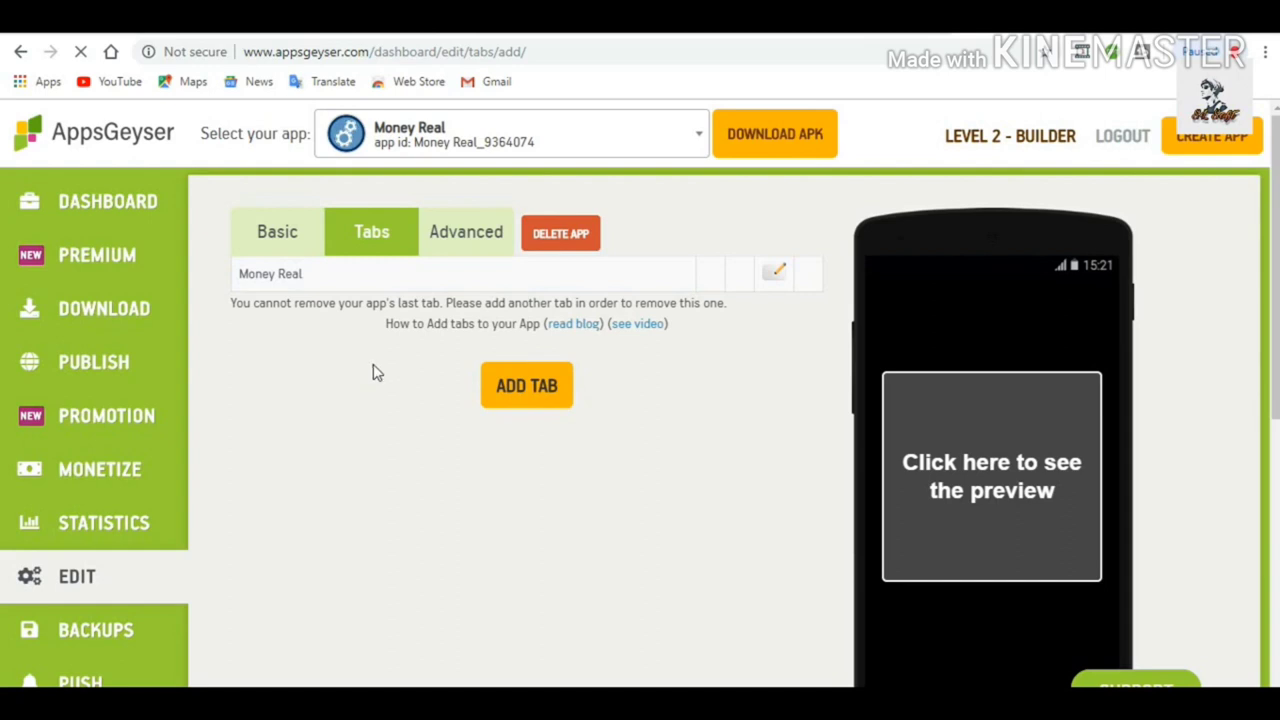
click(543, 409)
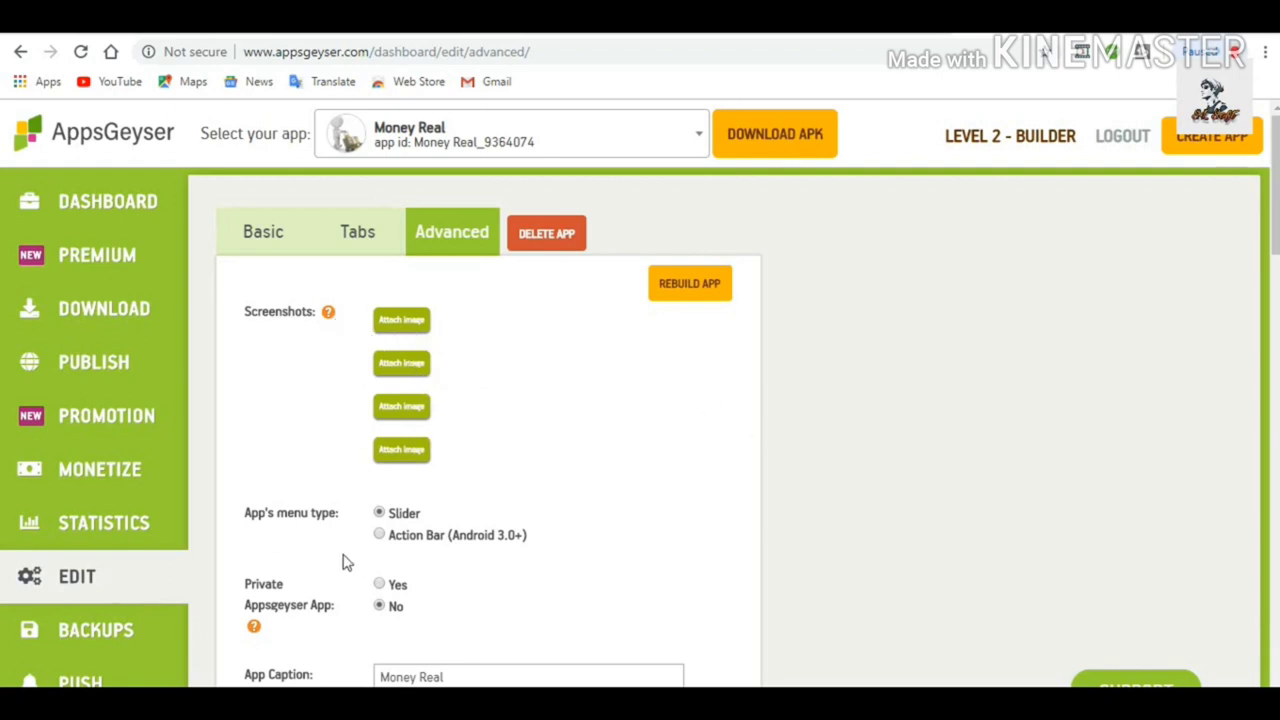
In the Money Real app's advanced settings, disable the permission to get location data.
scroll(445, 600, down, 1)
scroll(447, 590, down, 1)
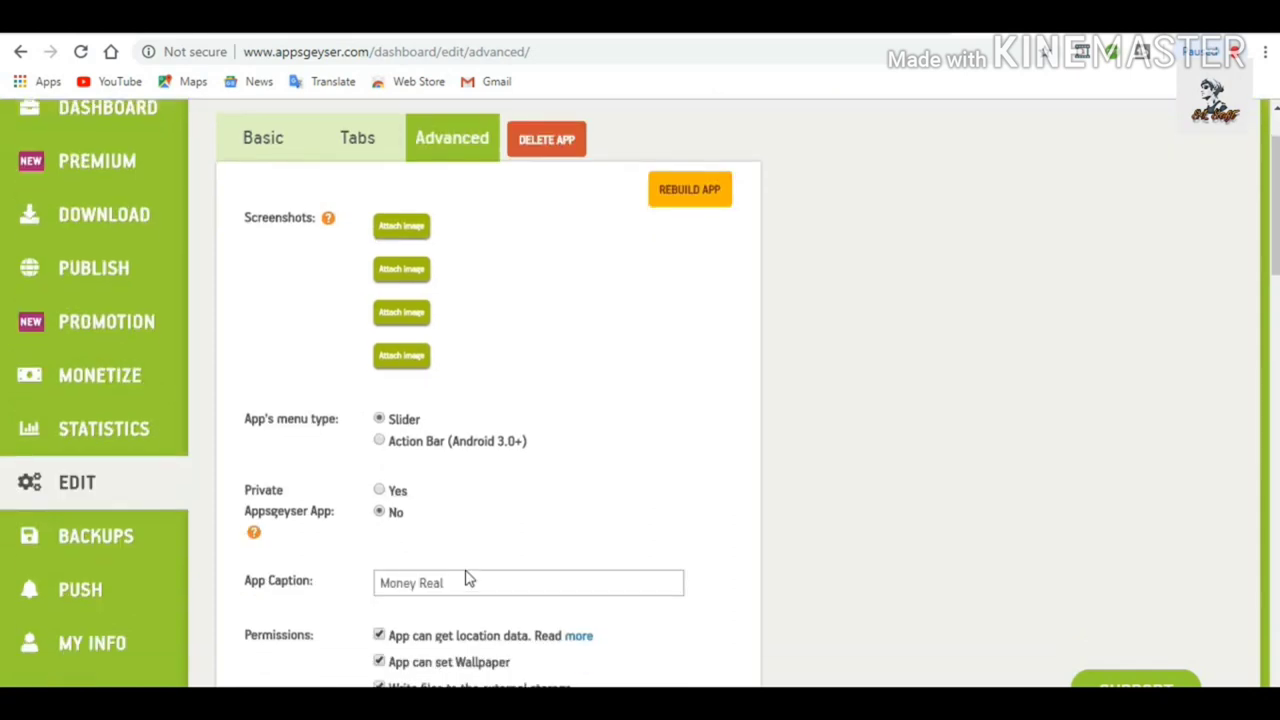
scroll(475, 543, down, 1)
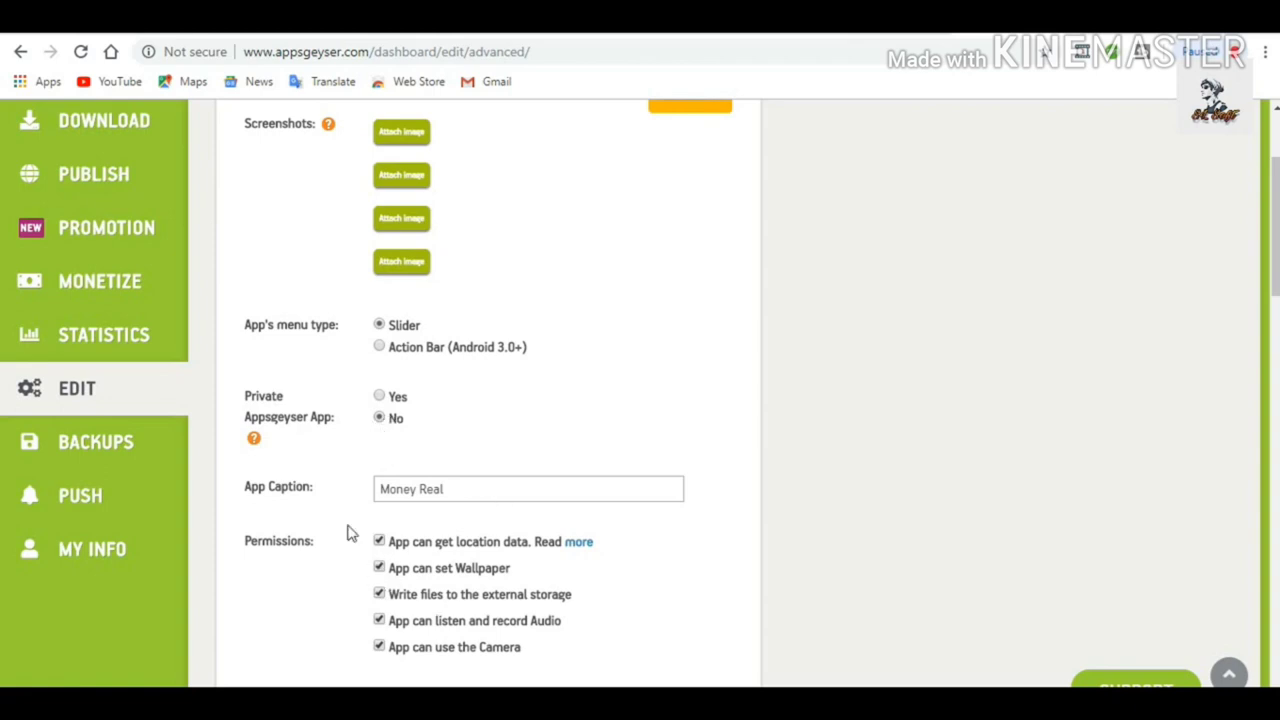
scroll(380, 540, down, 1)
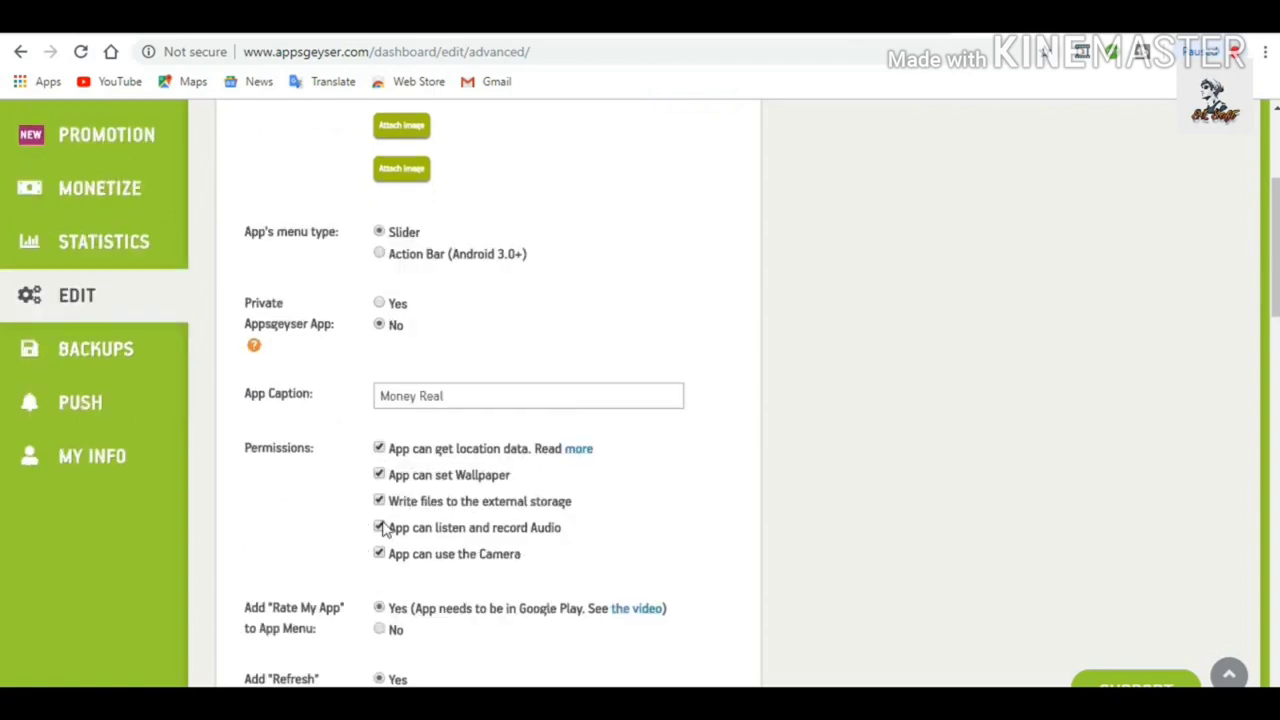
click(380, 448)
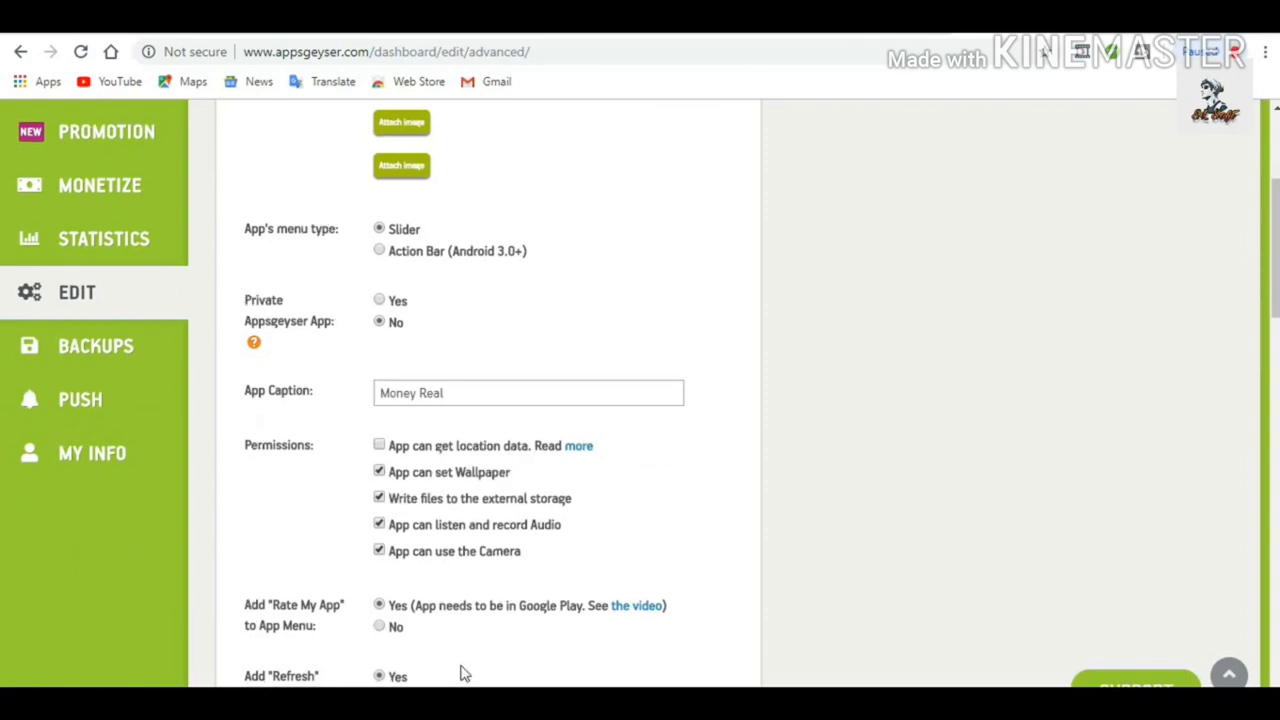
In the advanced settings, set the list of downloads to be shown and enable the splash screen upload.
scroll(440, 640, down, 3)
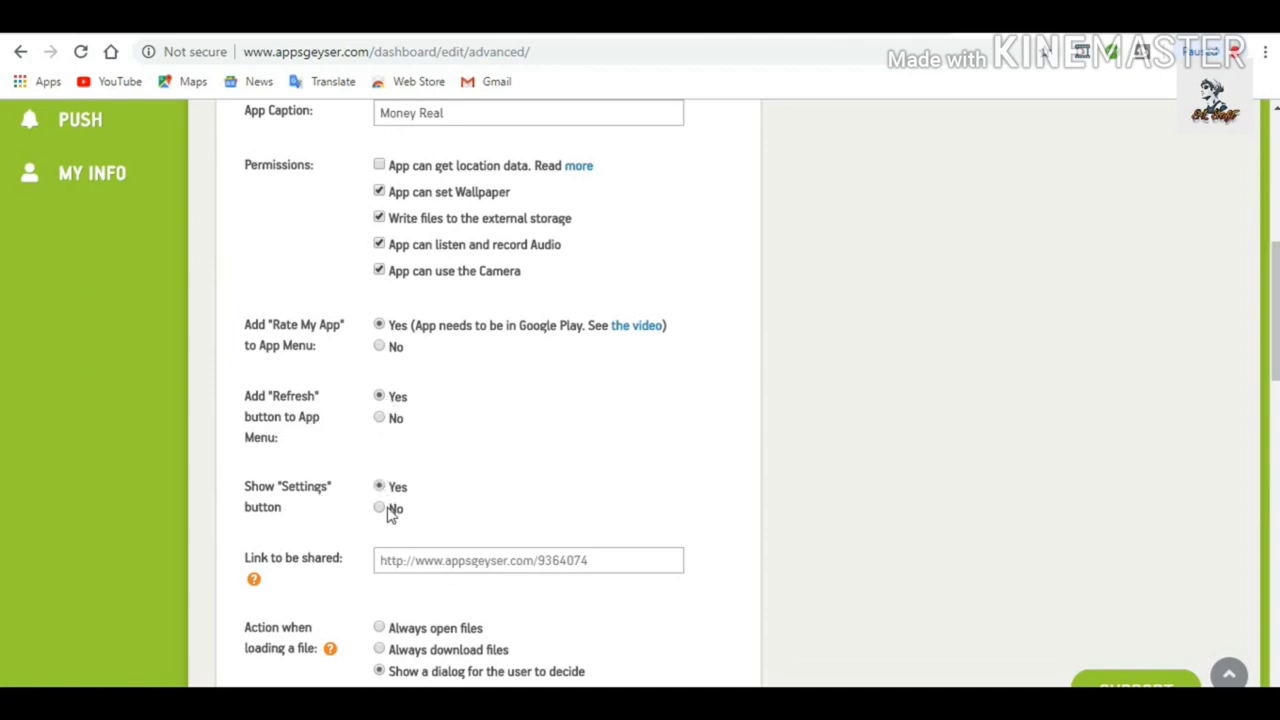
scroll(390, 512, down, 2)
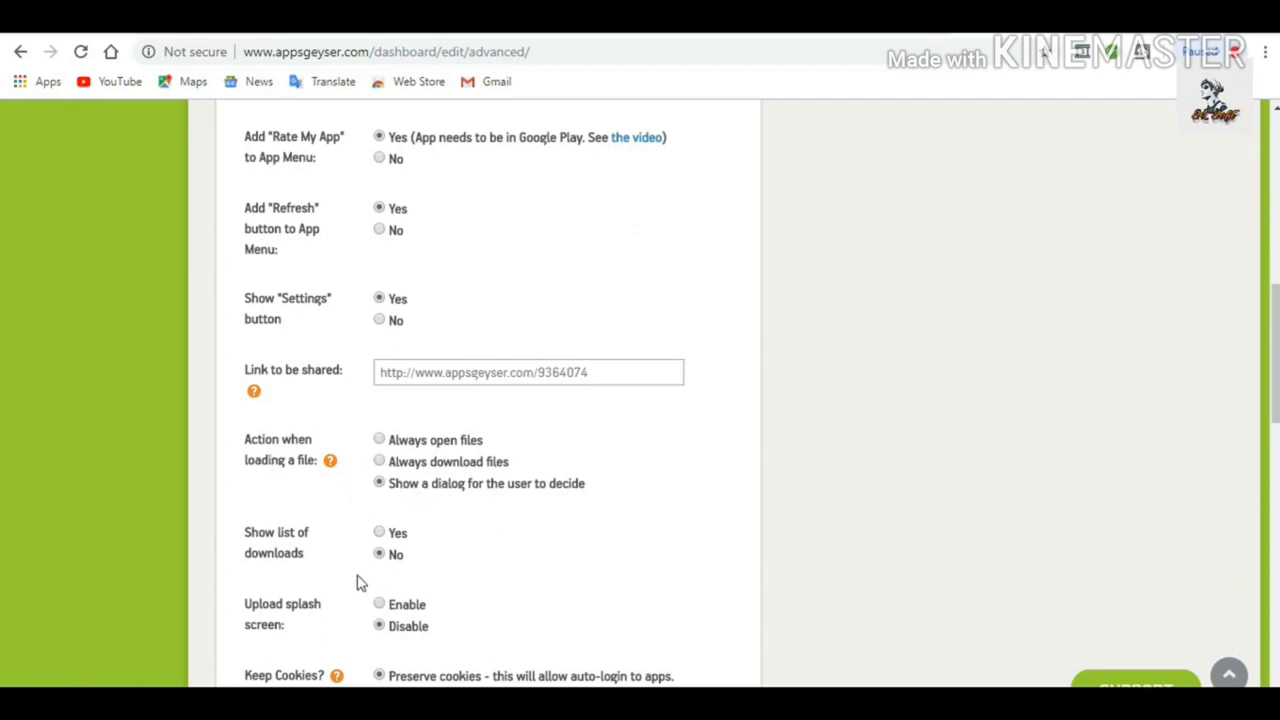
scroll(357, 580, down, 3)
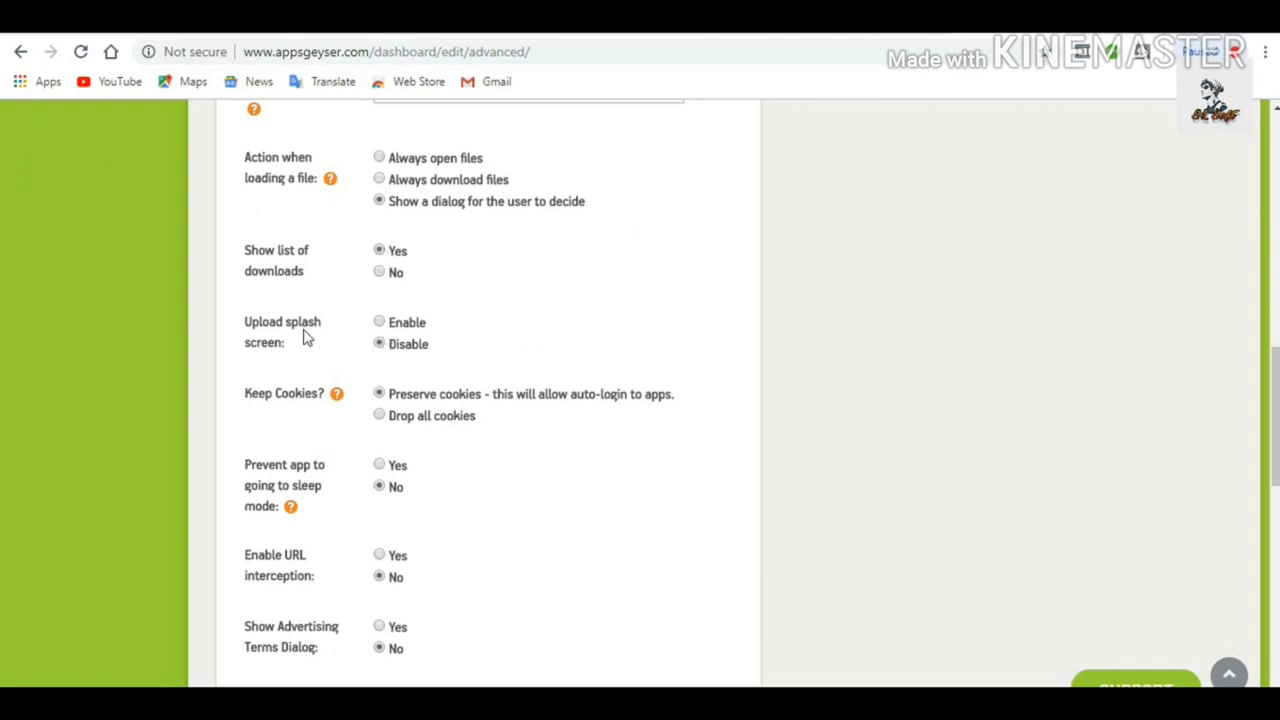
click(380, 322)
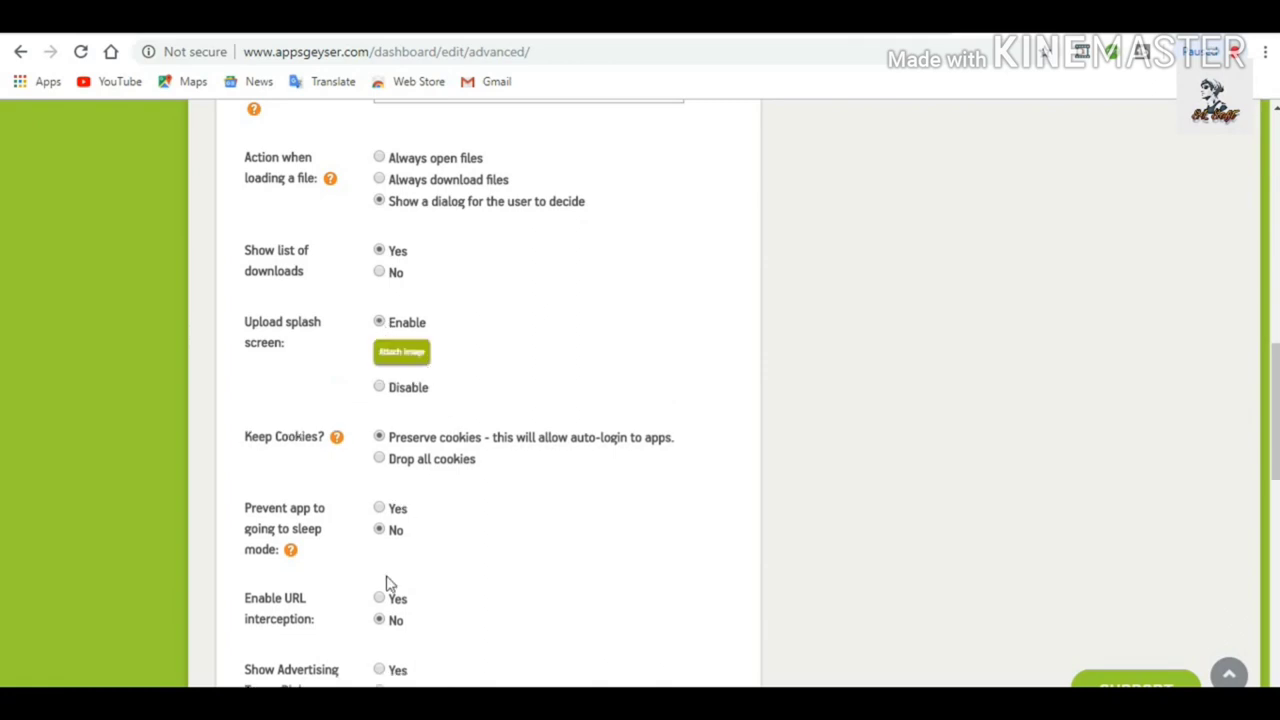
Examine the remaining advanced settings, including cookies, sleep mode, URL interception, advertising terms, screen orientation, package name and the embedded script.
scroll(403, 520, down, 1)
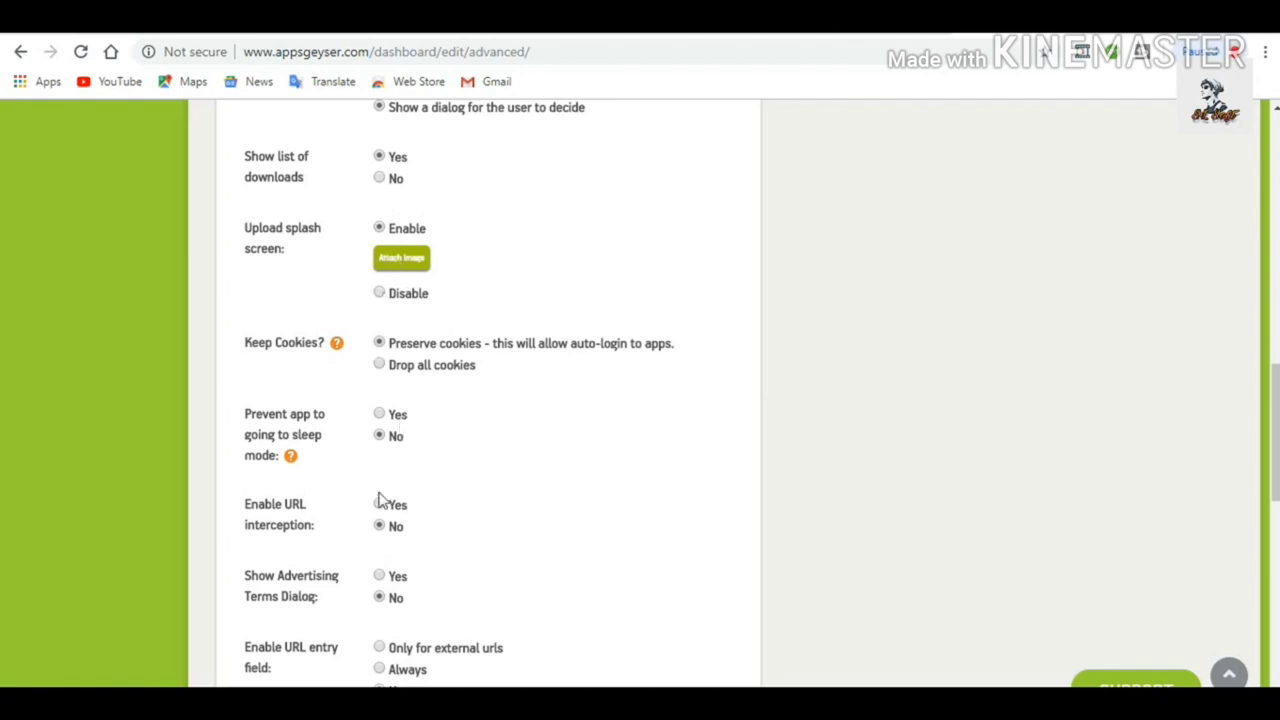
scroll(305, 538, down, 1)
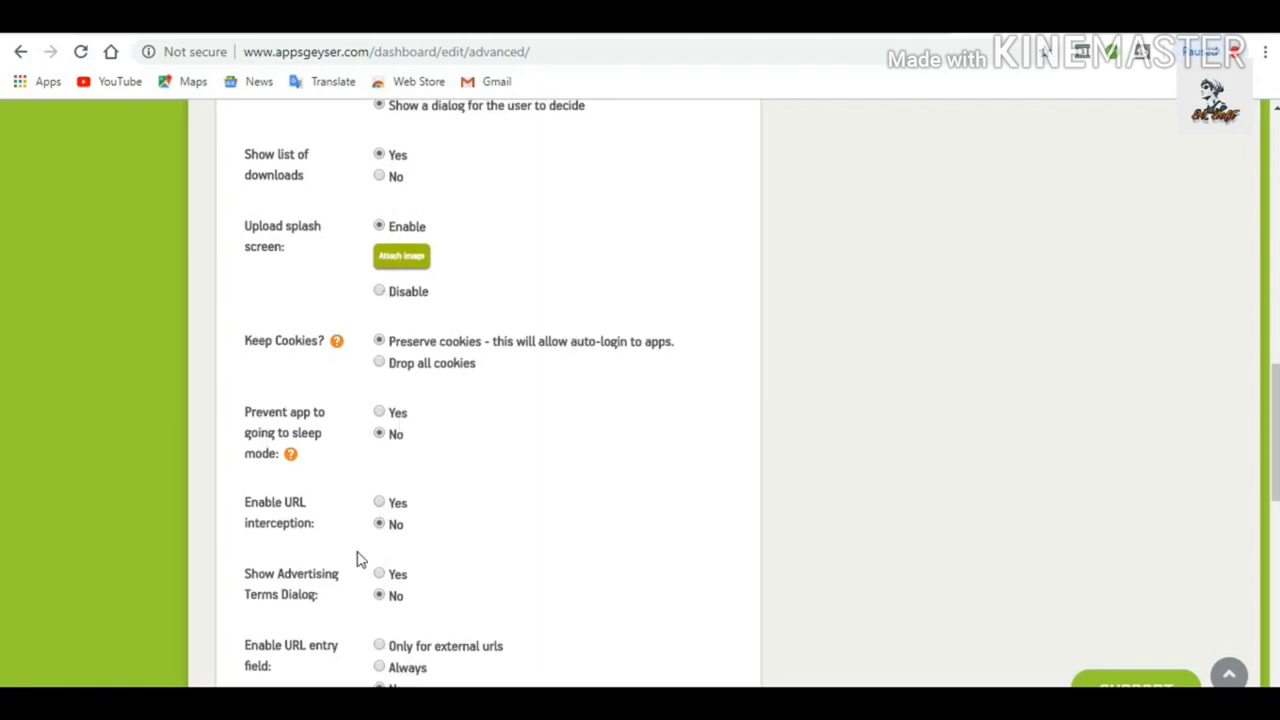
scroll(363, 540, down, 1)
scroll(363, 543, down, 2)
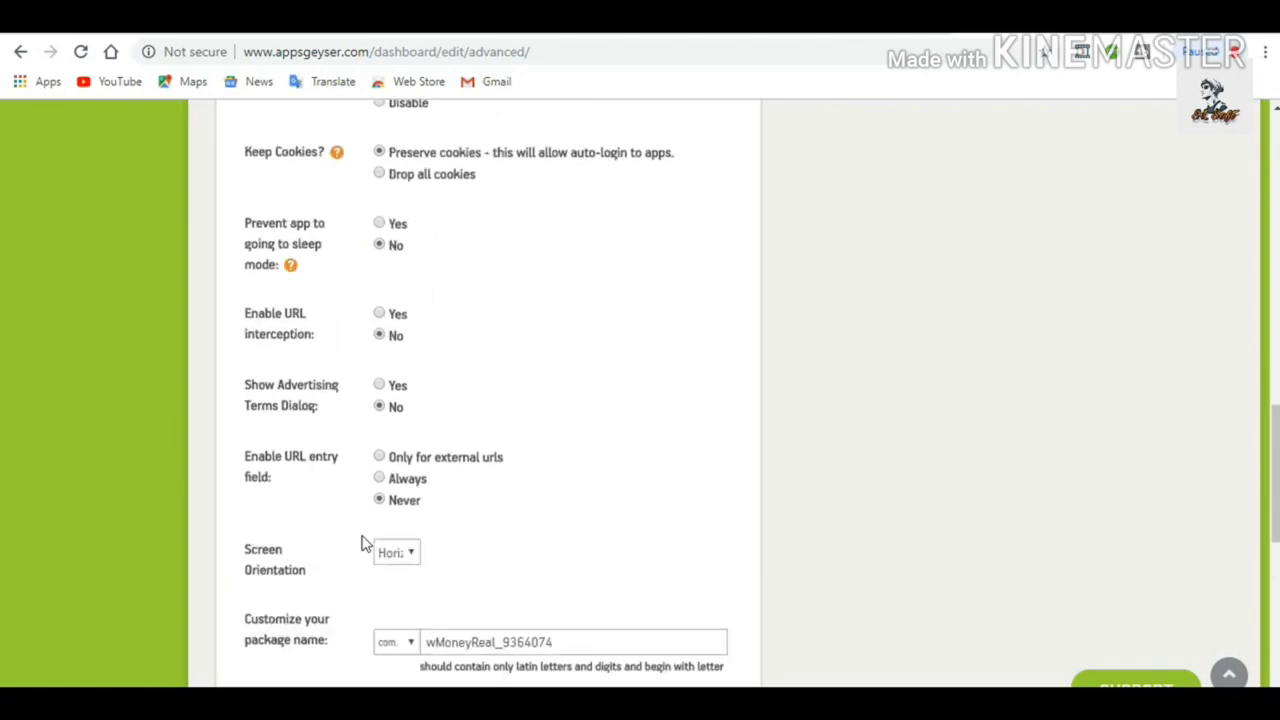
scroll(365, 643, down, 2)
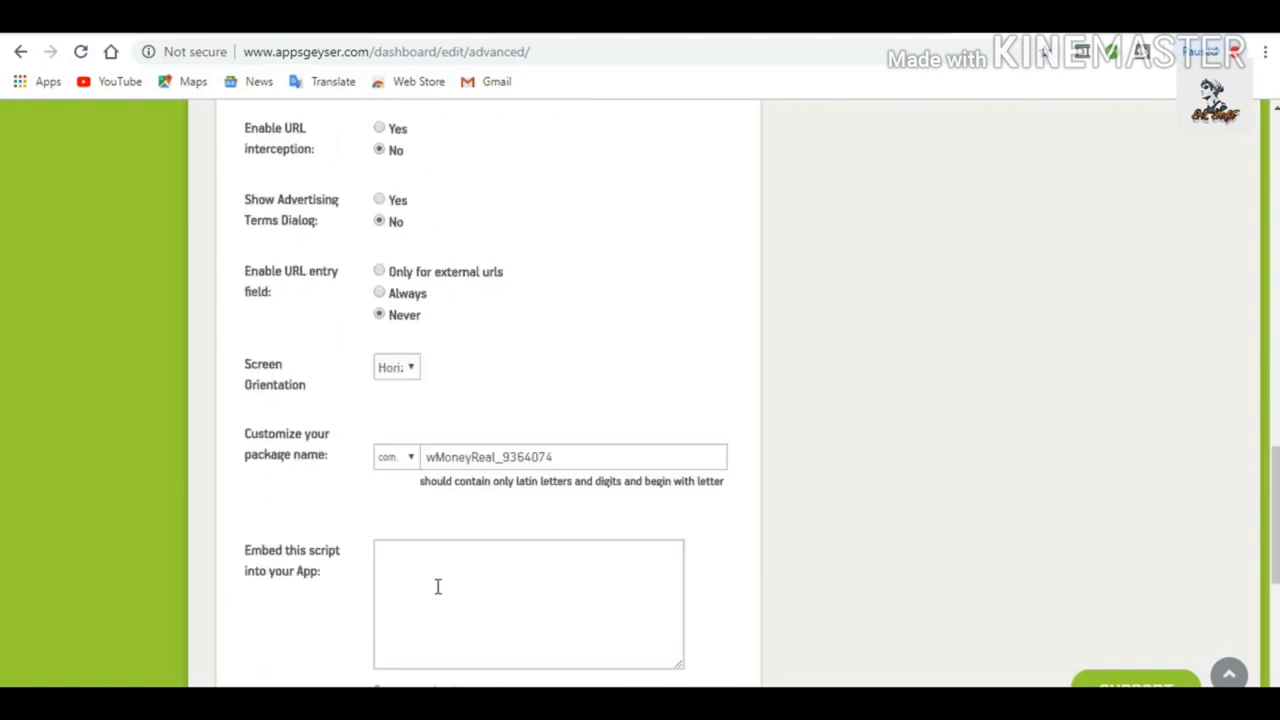
scroll(431, 600, down, 2)
click(485, 572)
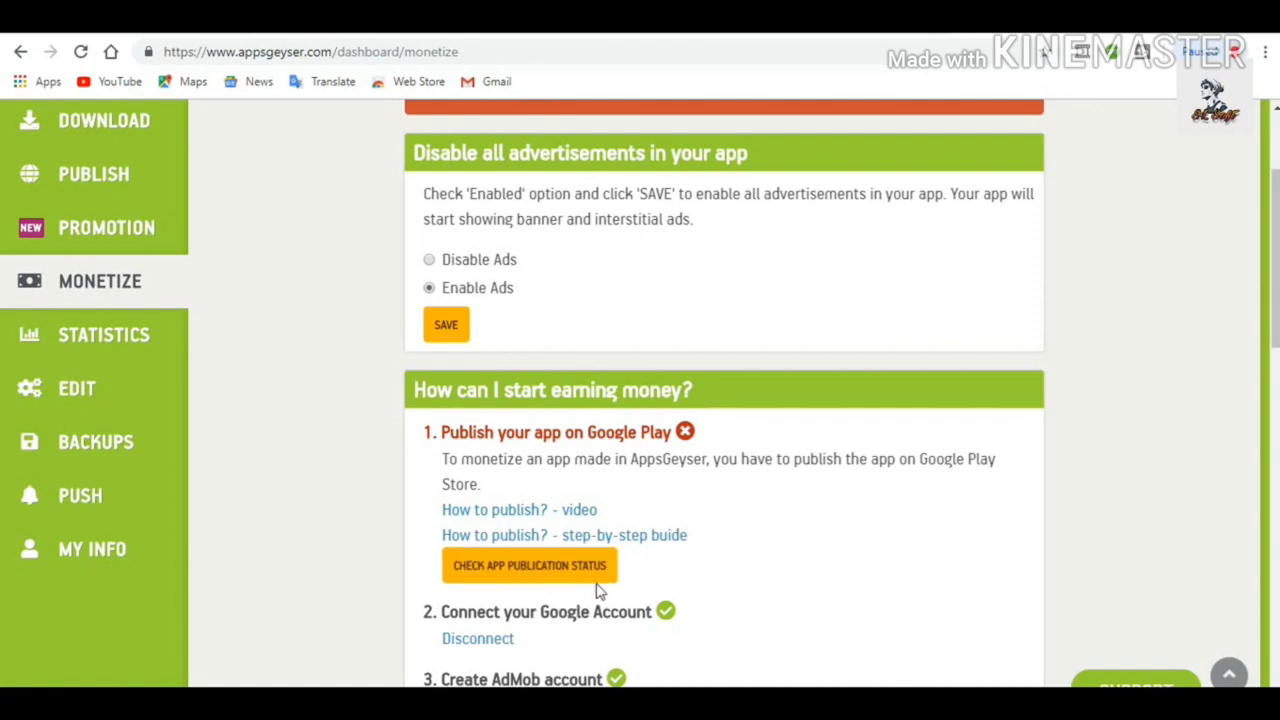
Examine the Money Real app's monetization requirements, from Google Play publication to the small banner and interstitial IDs.
scroll(630, 543, down, 2)
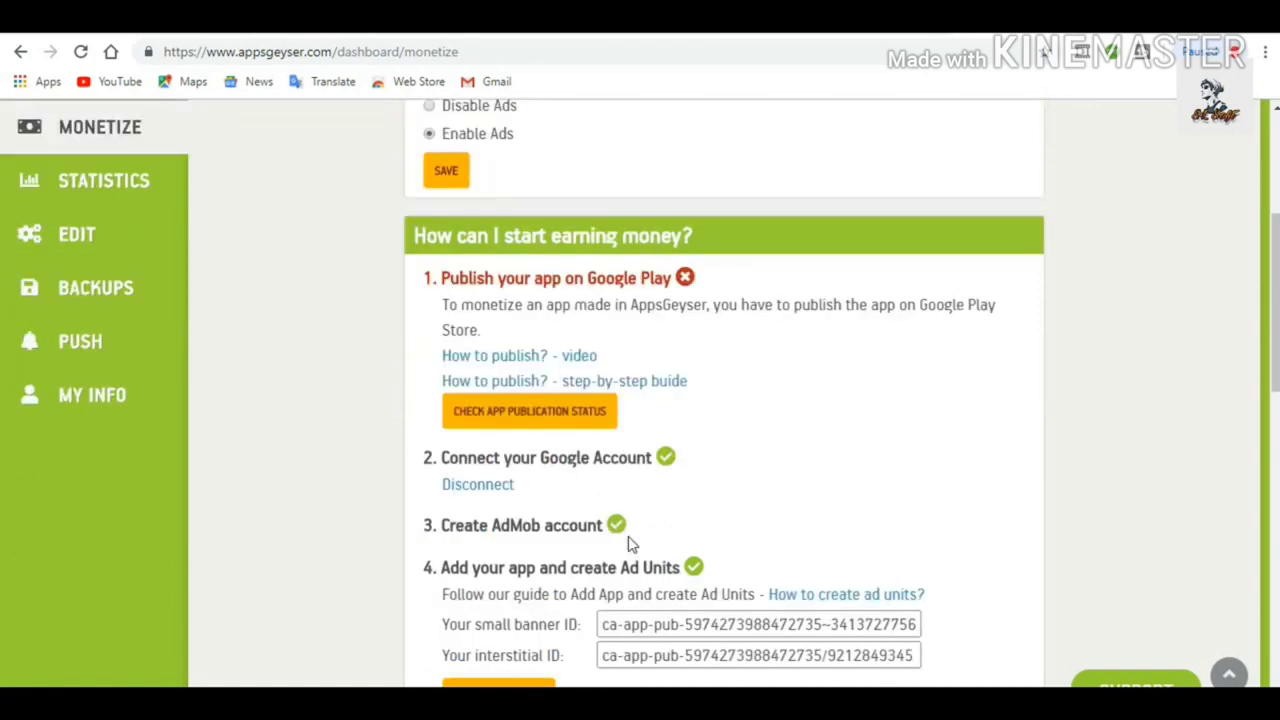
scroll(591, 560, down, 1)
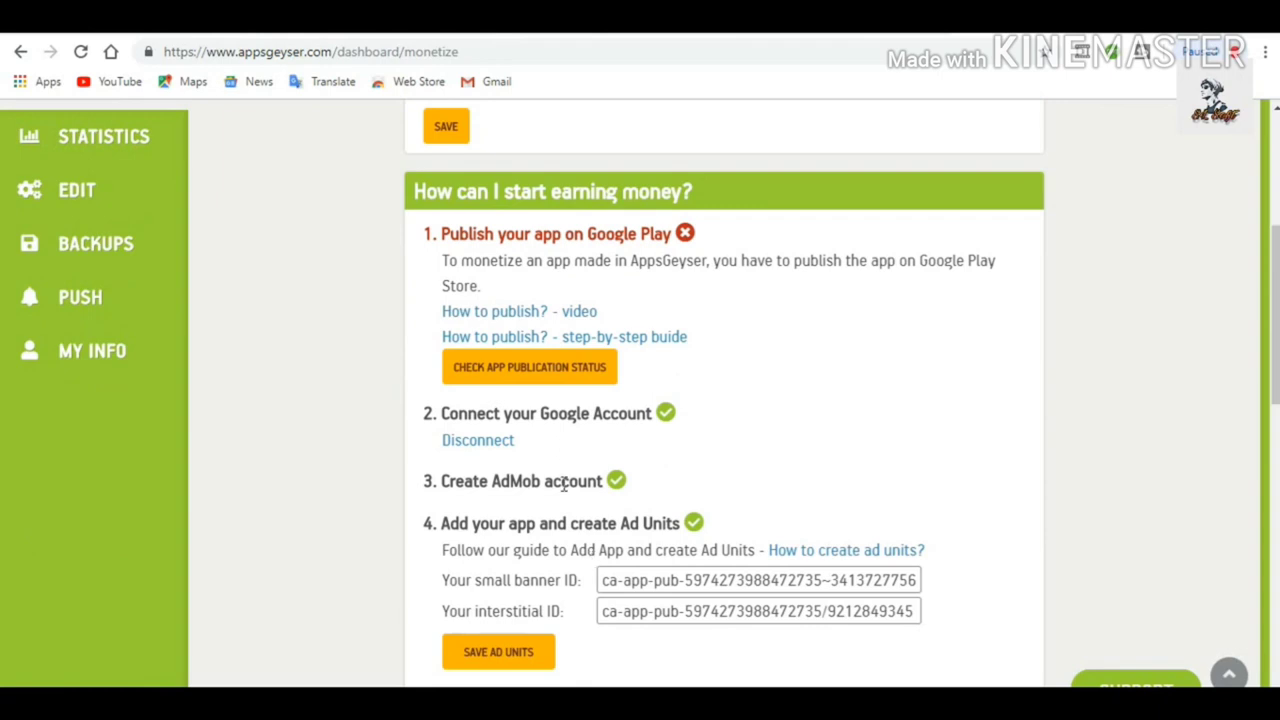
scroll(548, 463, down, 1)
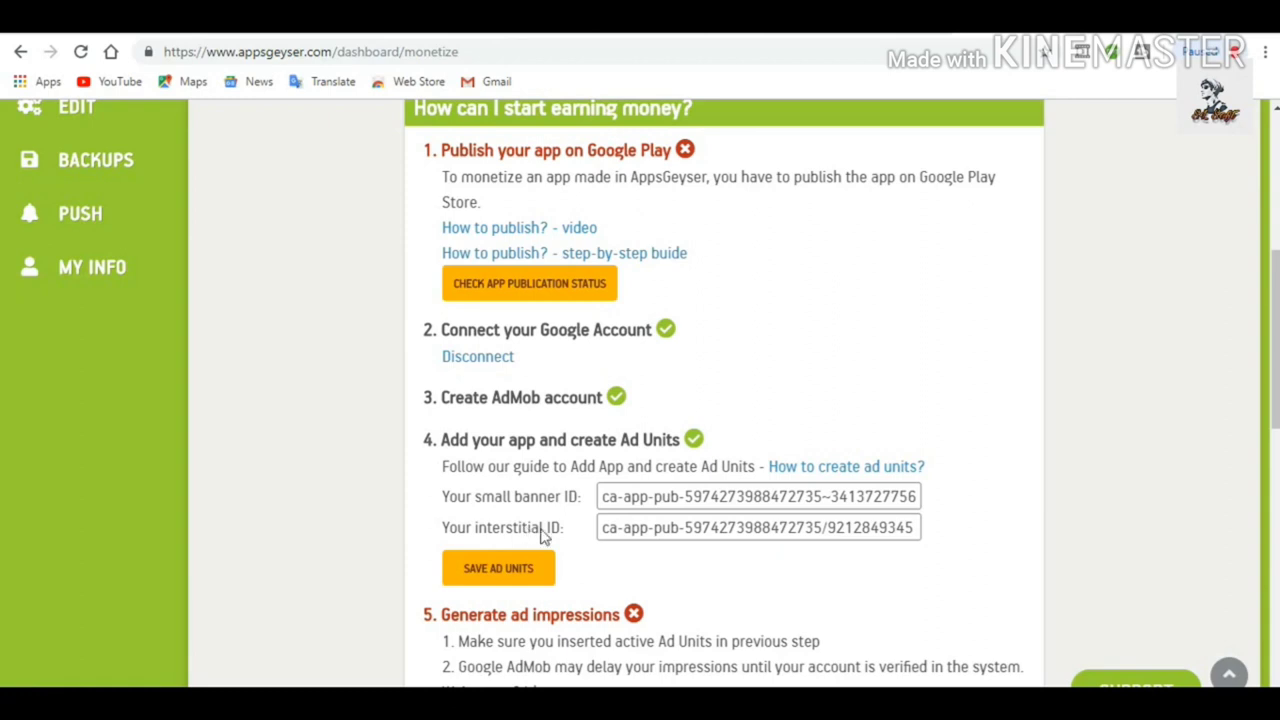
drag(543, 535, 543, 532)
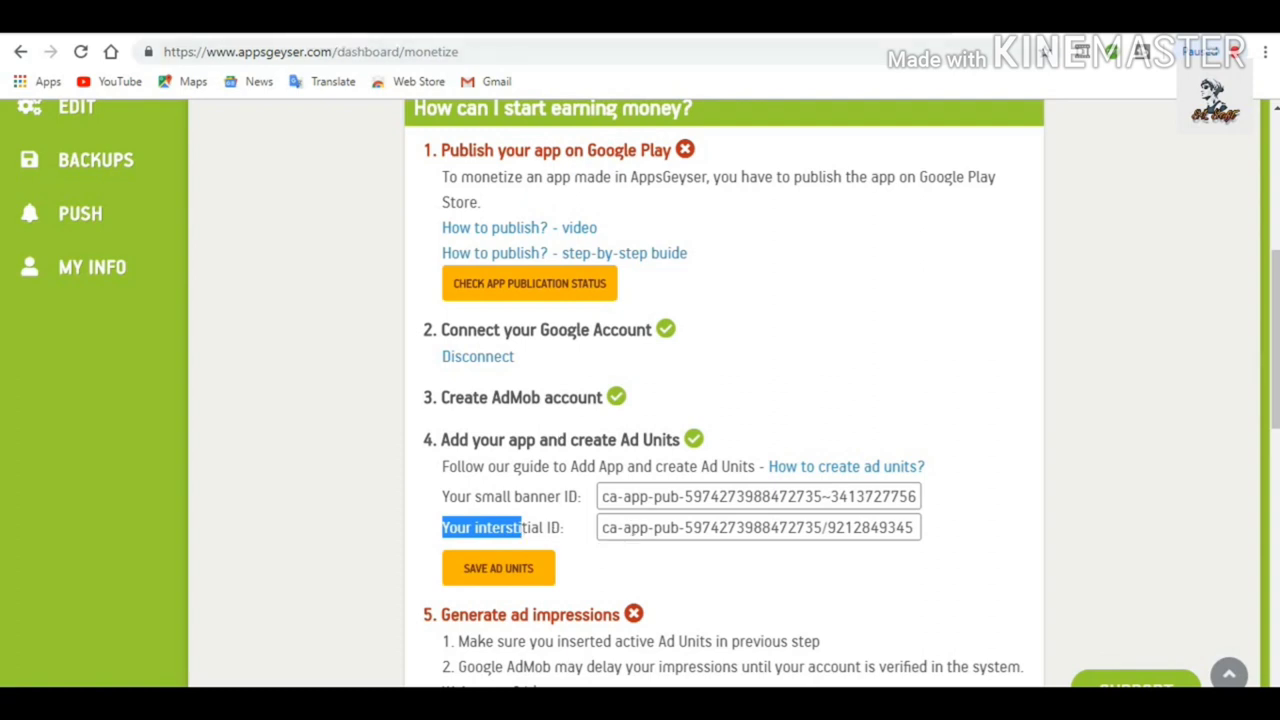
Switch to Google AdMob, open the ad units of the SL Soft Earn Money app and check the ad unit's format.
click(320, 20)
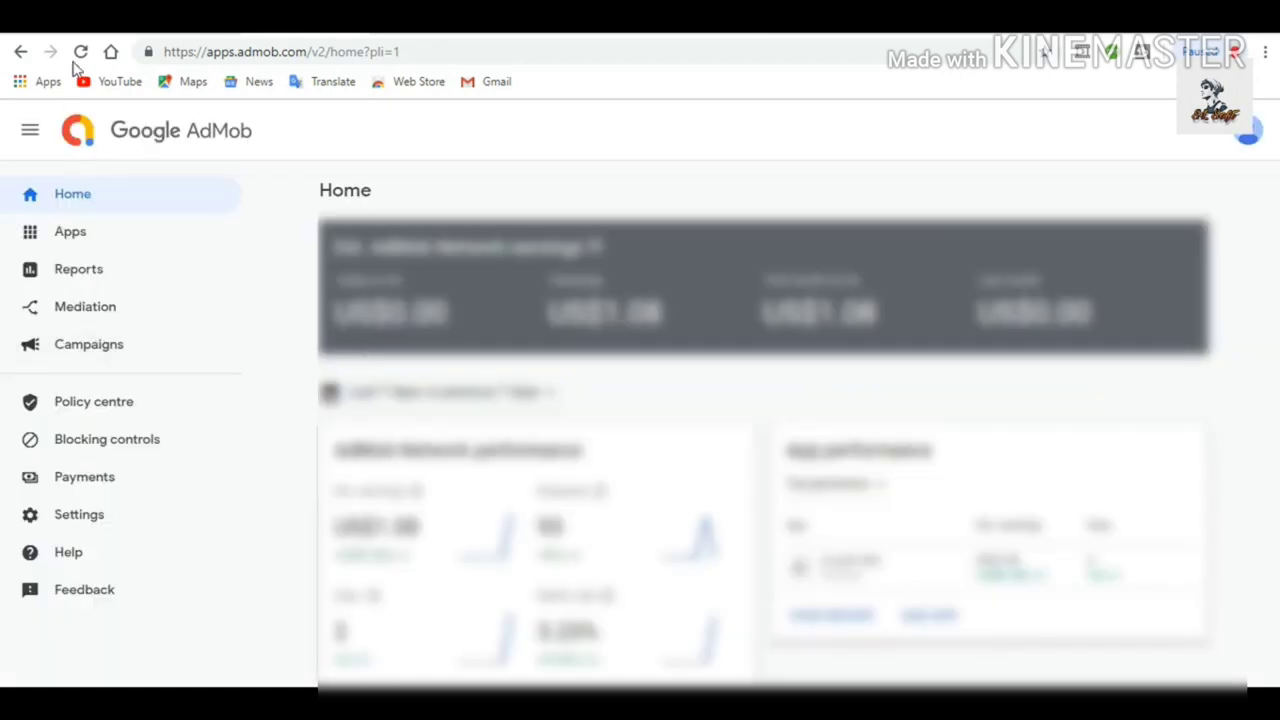
click(90, 241)
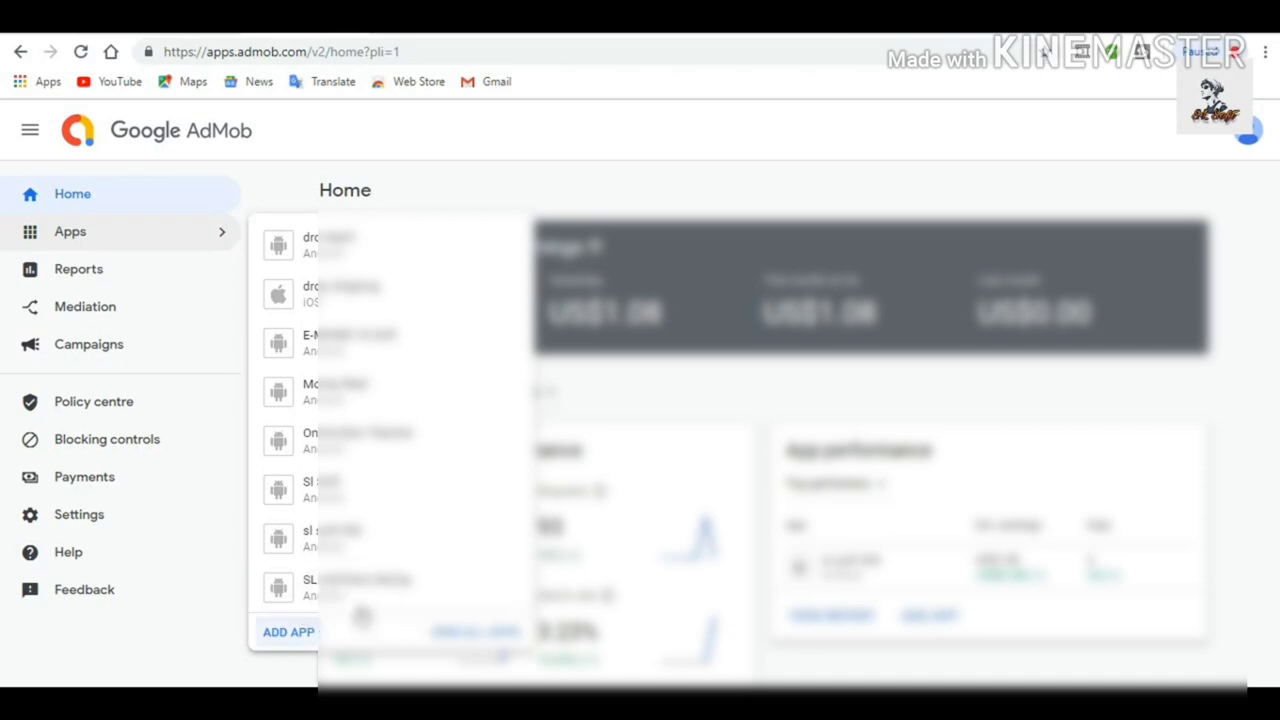
click(360, 587)
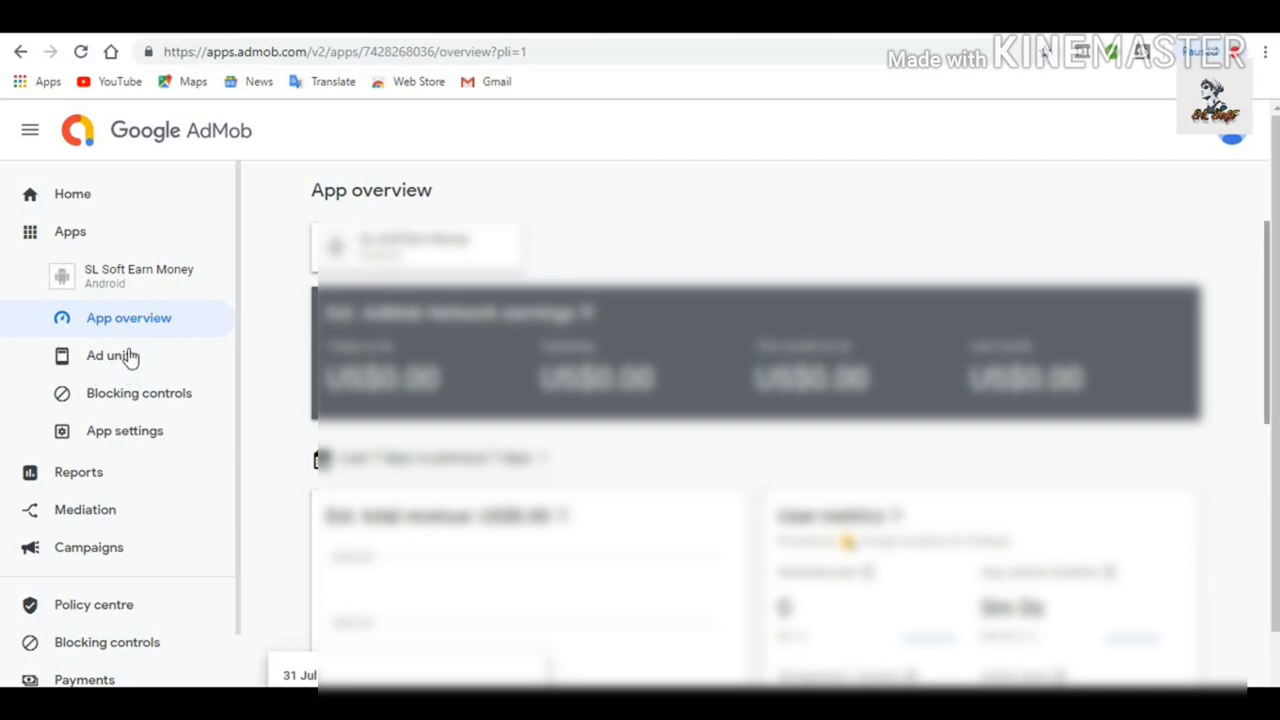
click(136, 366)
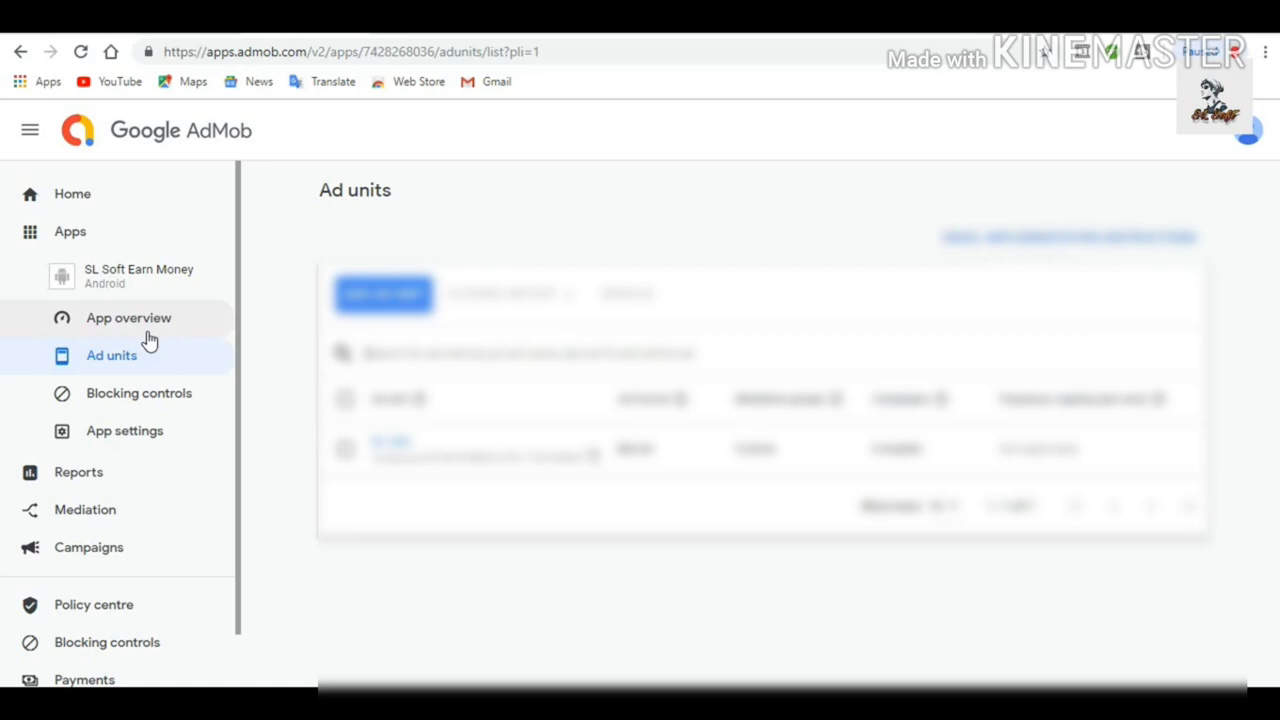
double_click(638, 460)
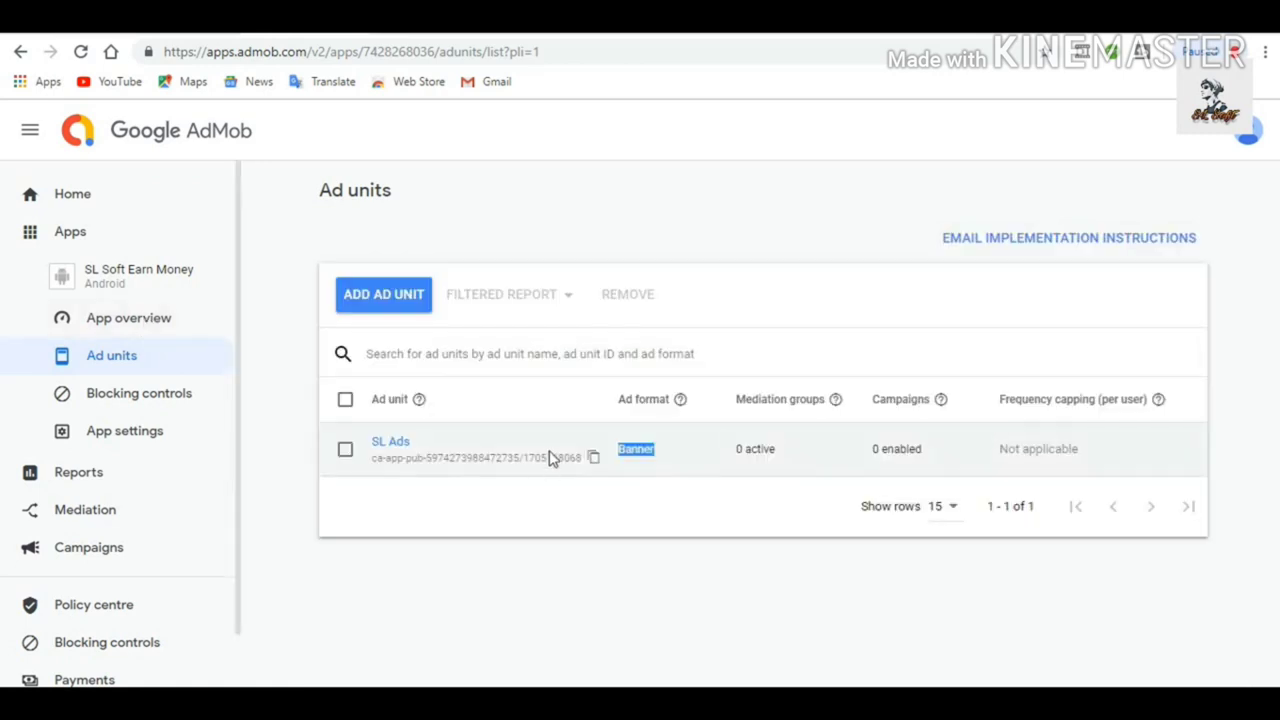
Open the SL Ads implementation instructions and compare the app ID and ad unit ID with the banner and interstitial ID fields in AppsGeyser.
click(391, 445)
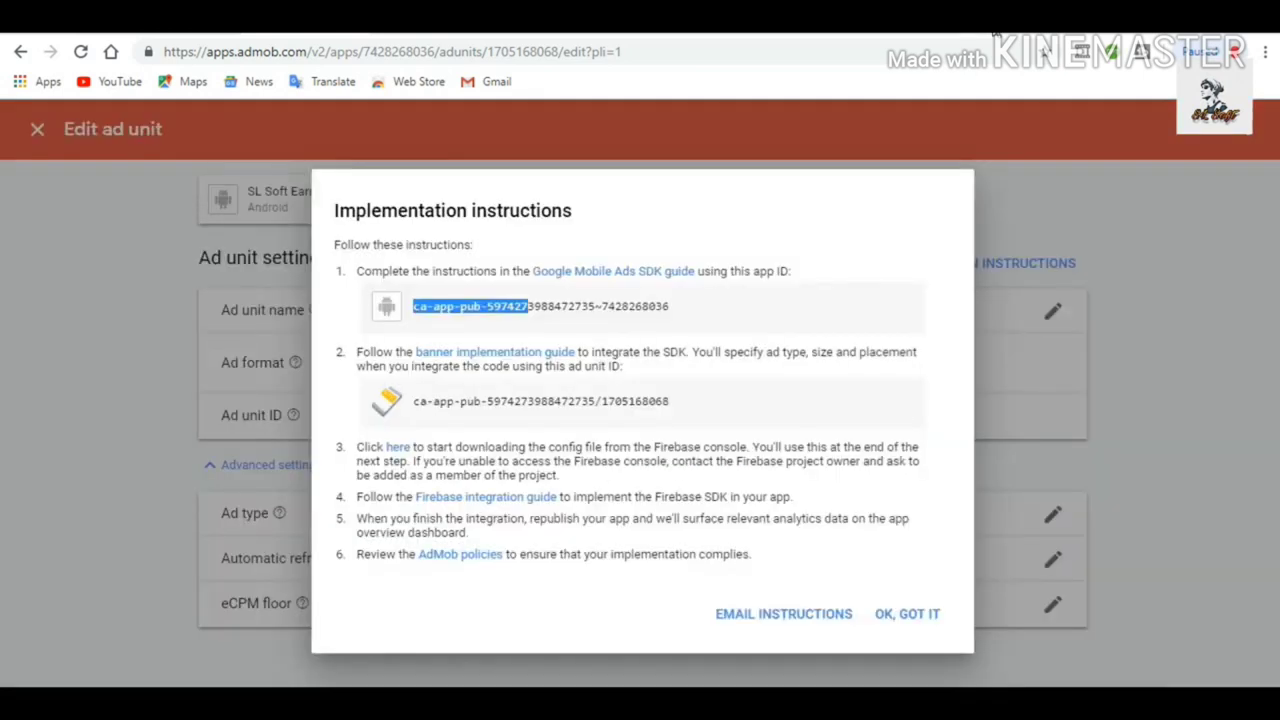
drag(527, 306, 656, 306)
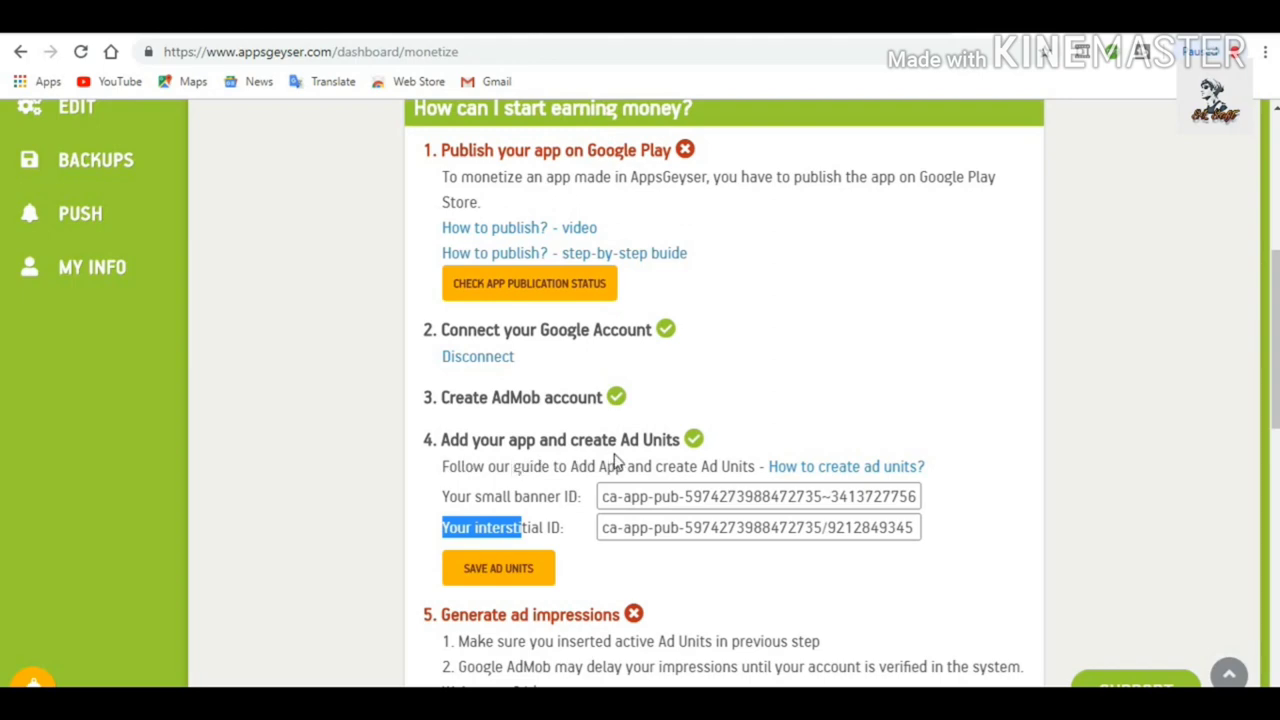
click(700, 520)
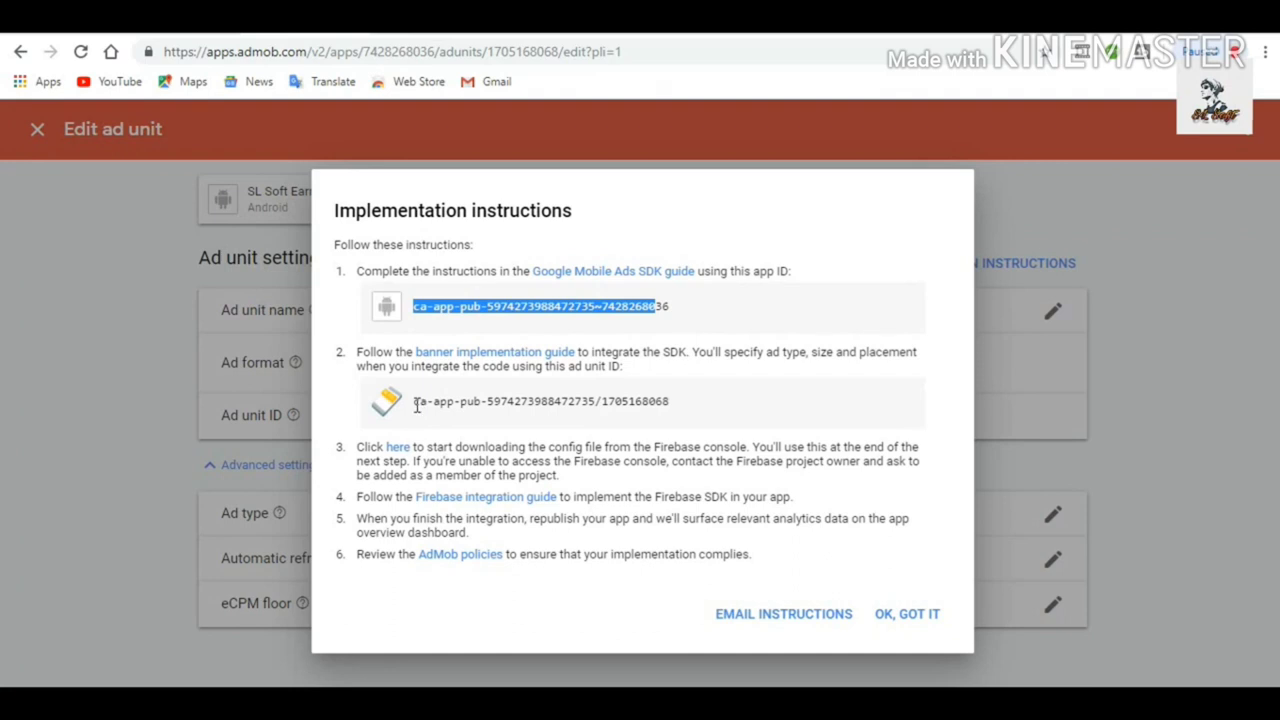
drag(414, 402, 455, 402)
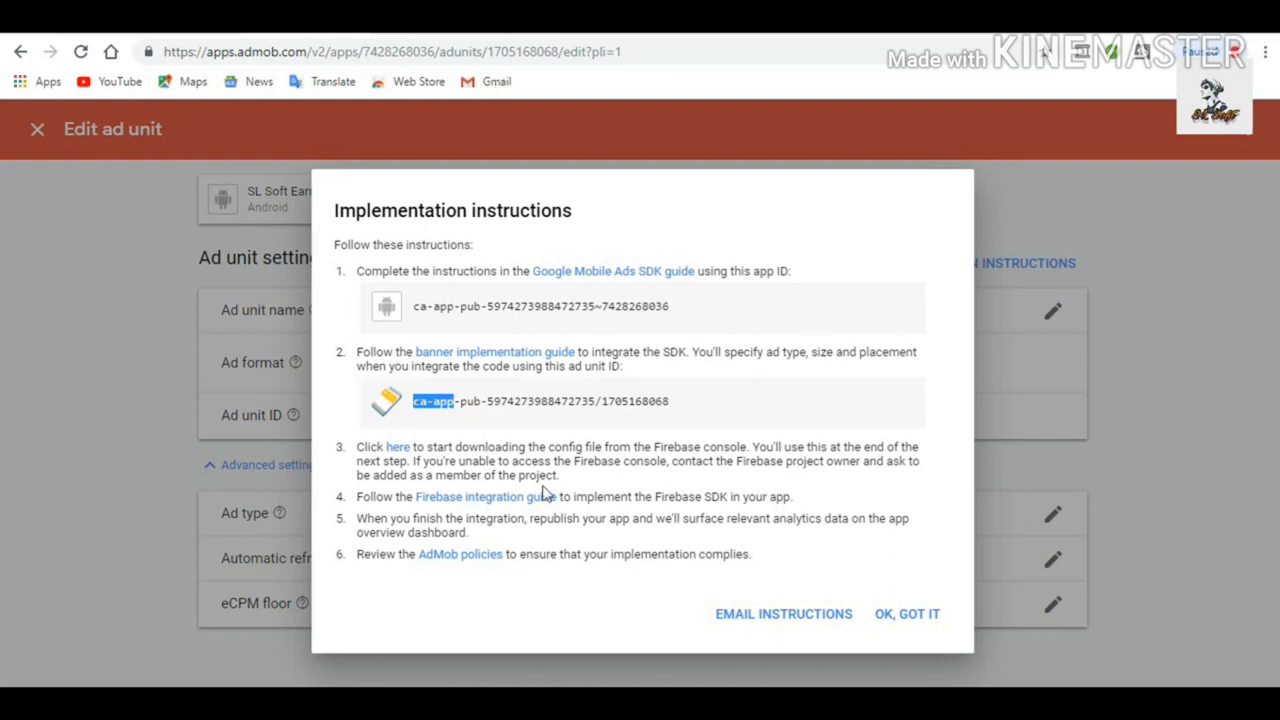
key(ctrl+Tab)
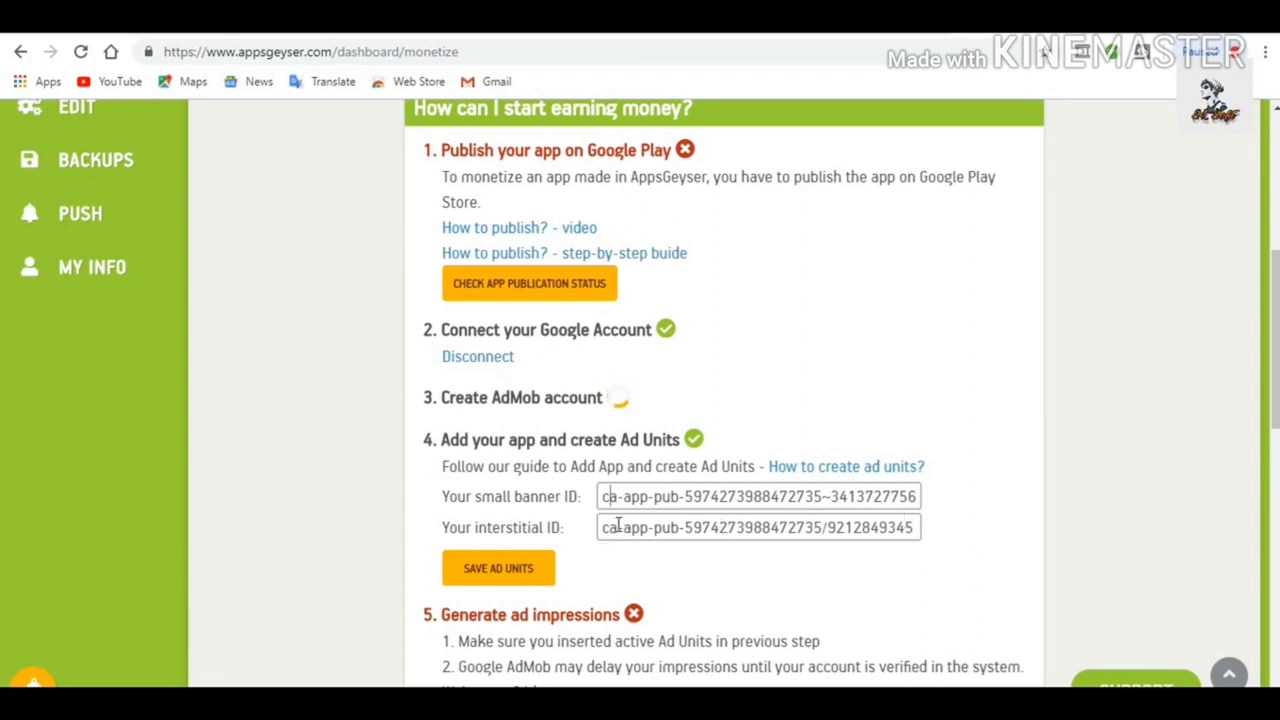
Save the ad units on the AppsGeyser monetization page and review the option that enables advertisements in the app.
click(523, 585)
scroll(230, 462, down, 2)
scroll(230, 462, up, 1)
scroll(230, 462, up, 3)
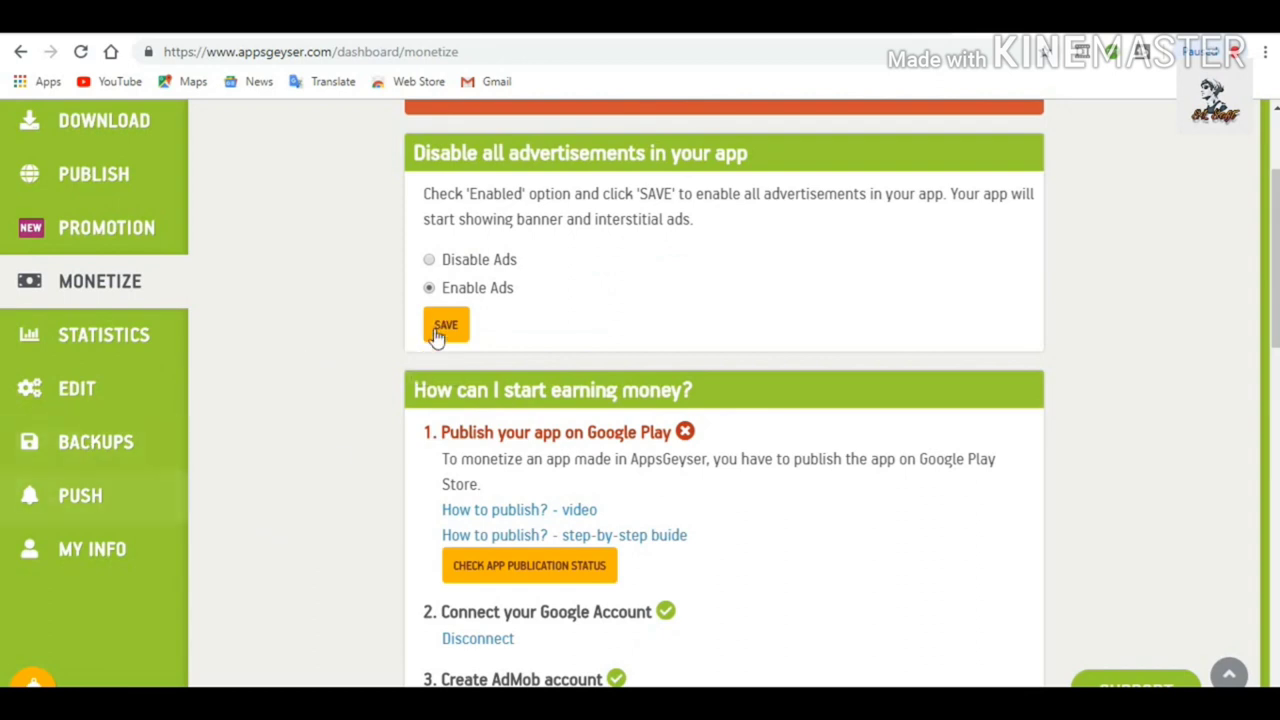
scroll(150, 318, up, 2)
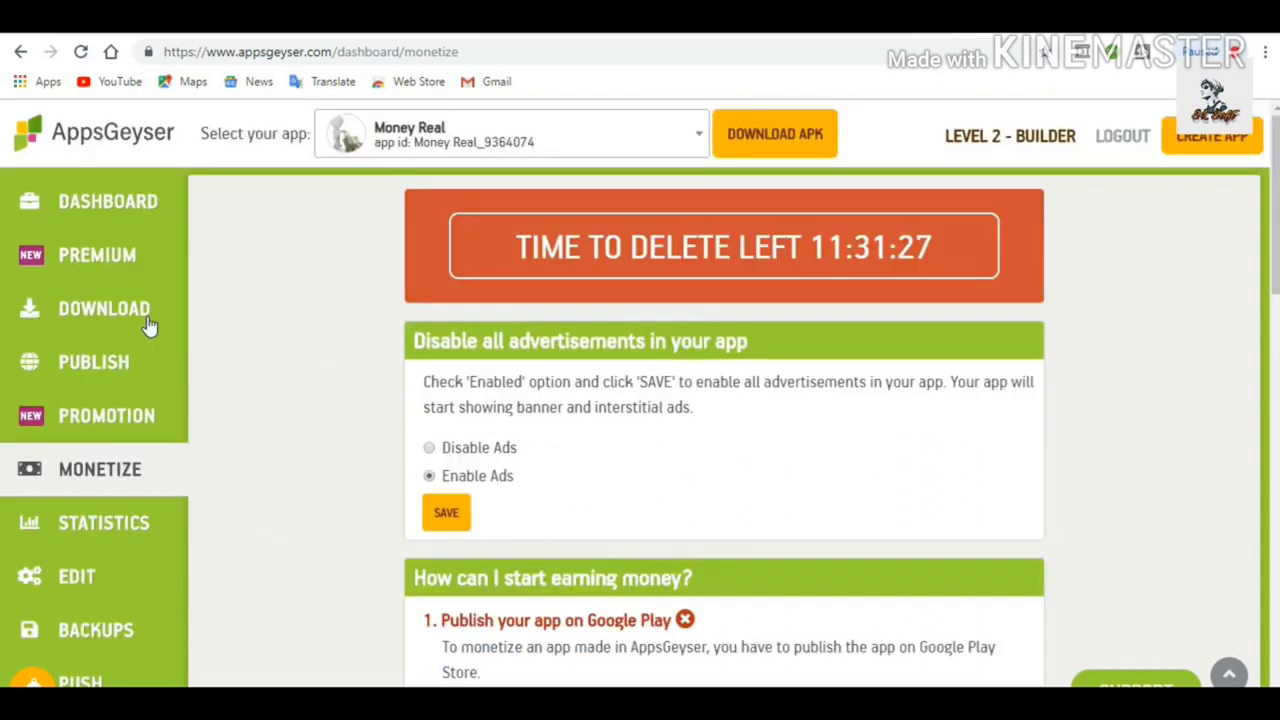